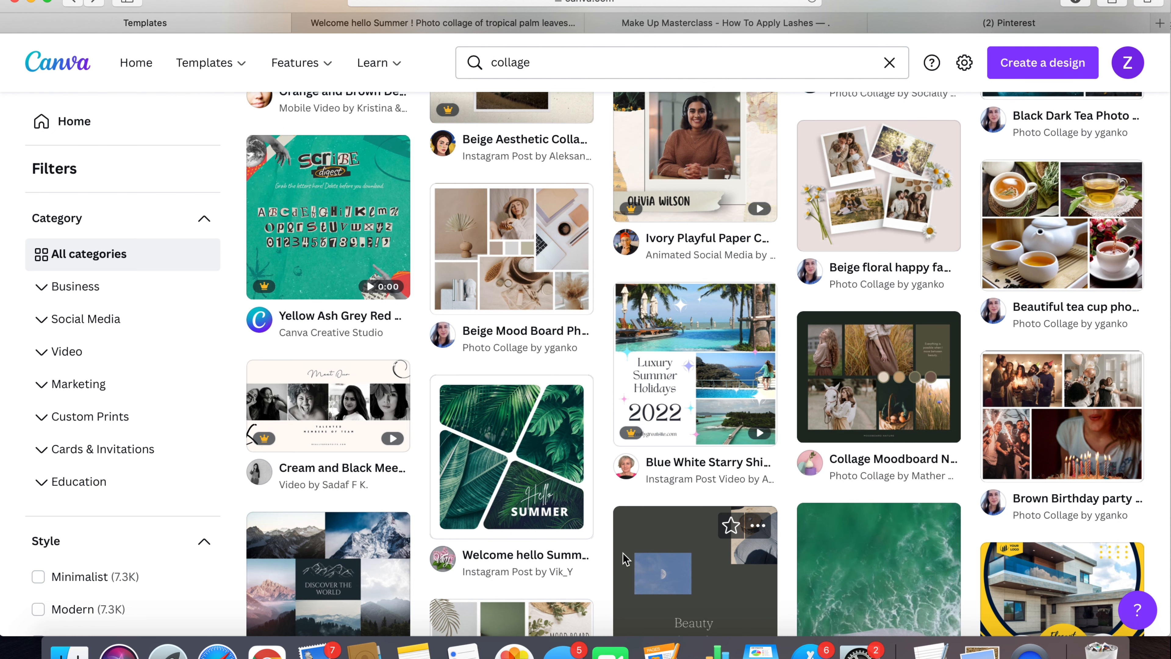
# - Open the tropical palm leaves Hello Summer collage template for customizing from the collage results and show the uploaded images
pyautogui.scroll(2, 597, 376)
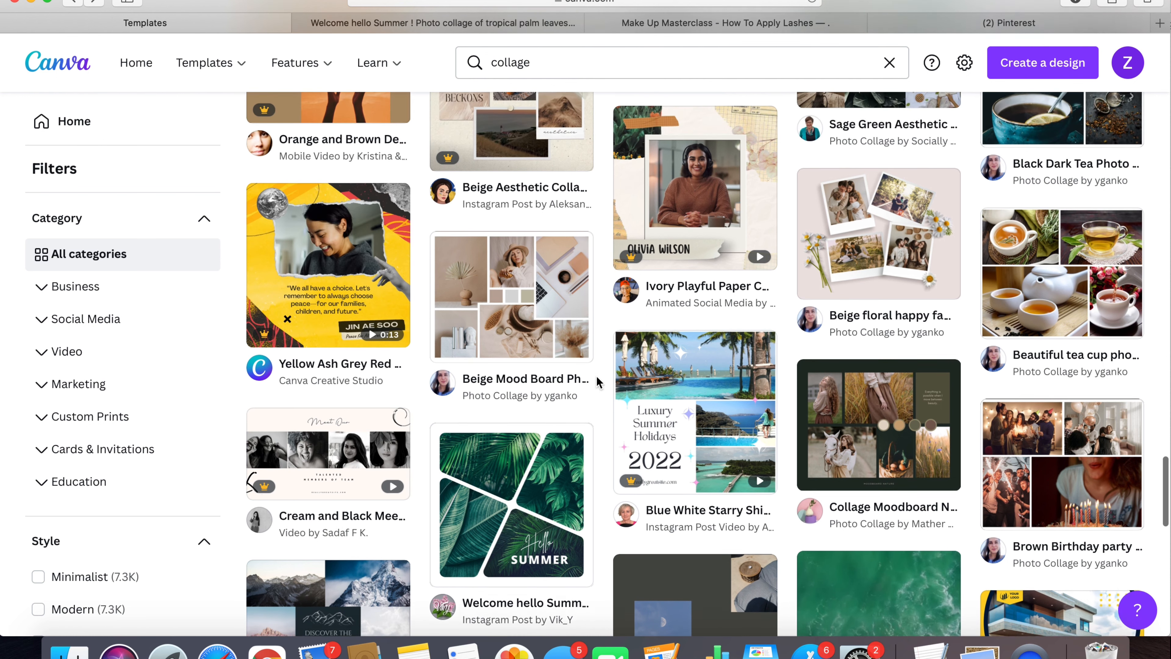
pyautogui.scroll(-2, 597, 376)
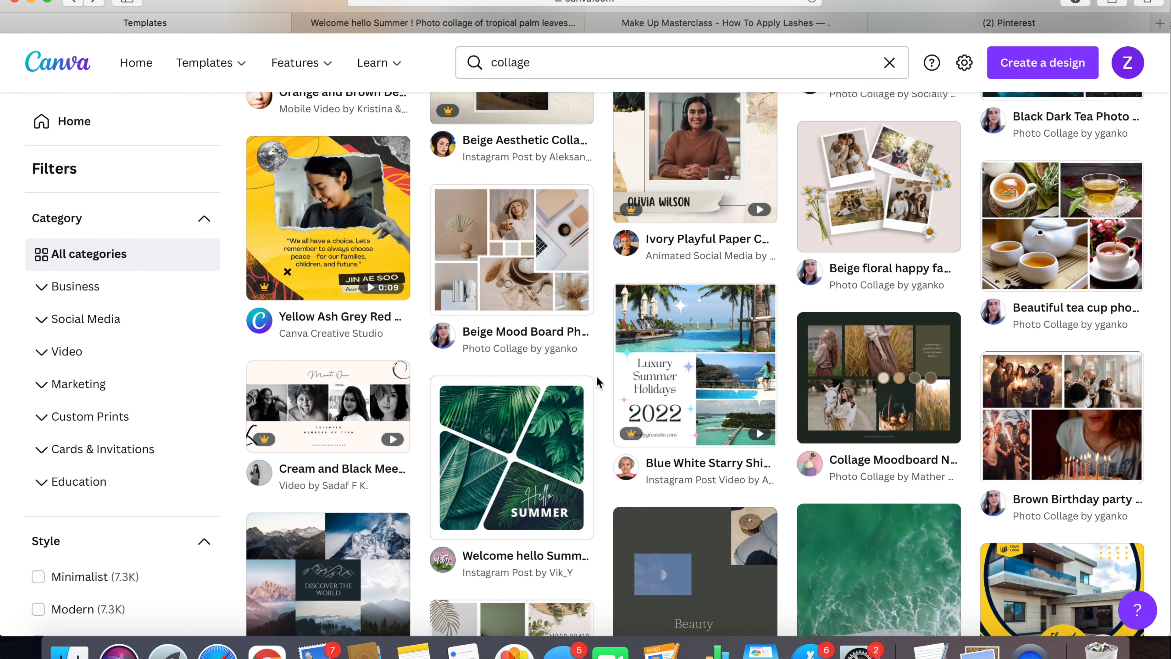
pyautogui.scroll(10, 596, 375)
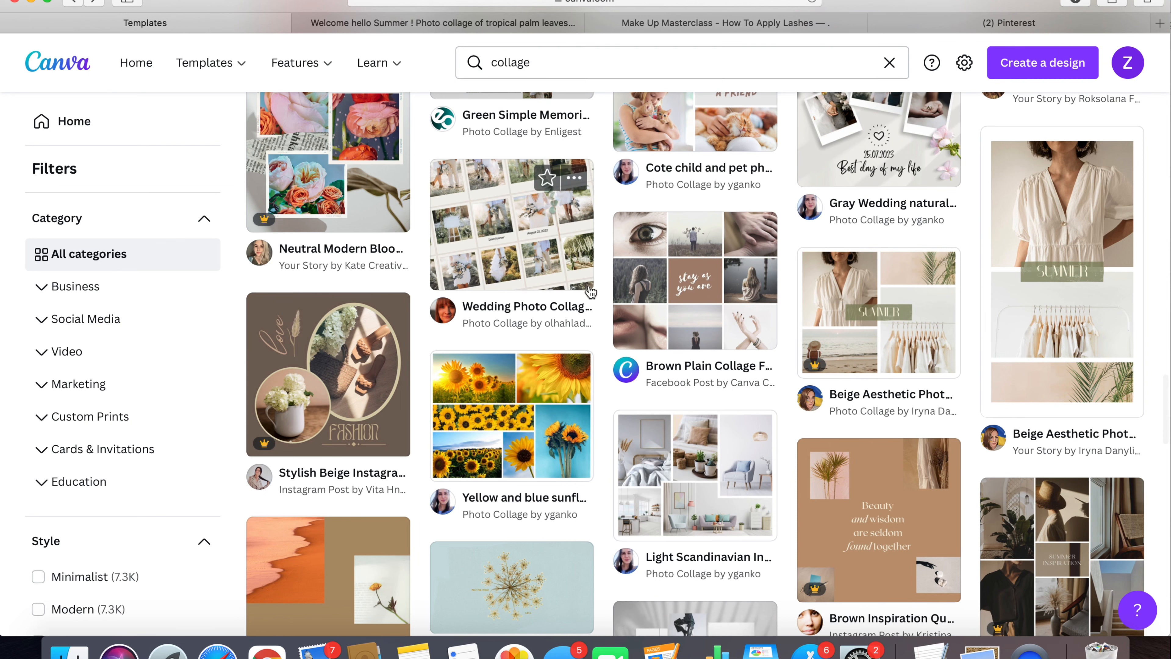
pyautogui.scroll(-5, 591, 293)
pyautogui.scroll(-6, 593, 300)
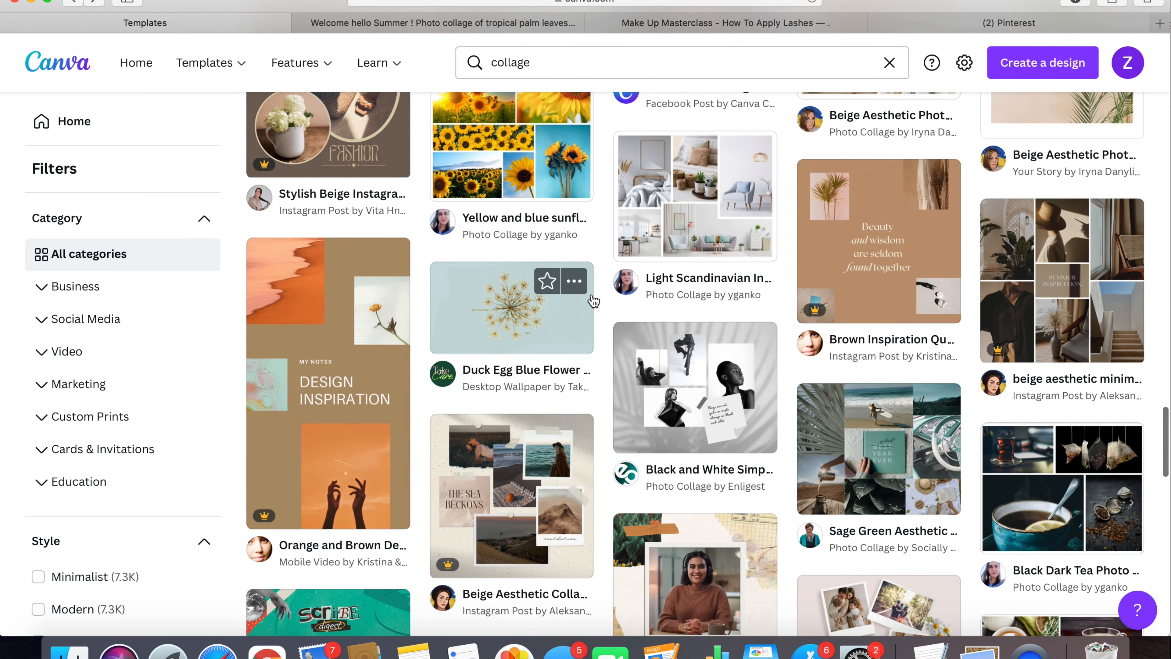
pyautogui.scroll(-4, 594, 301)
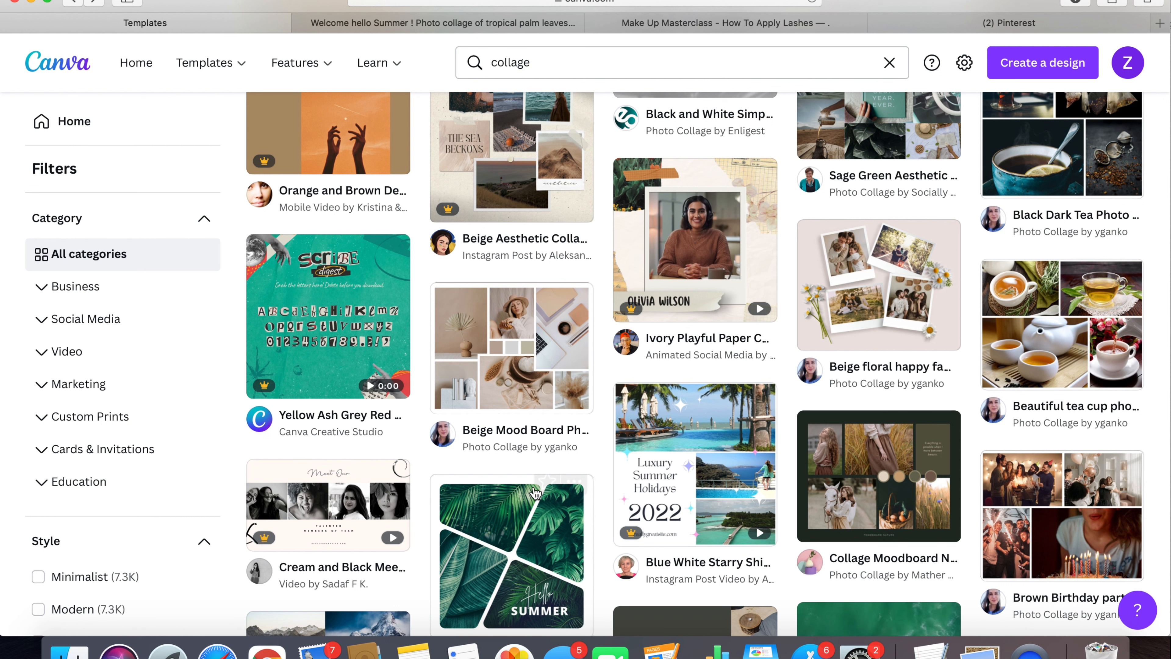
pyautogui.click(512, 549)
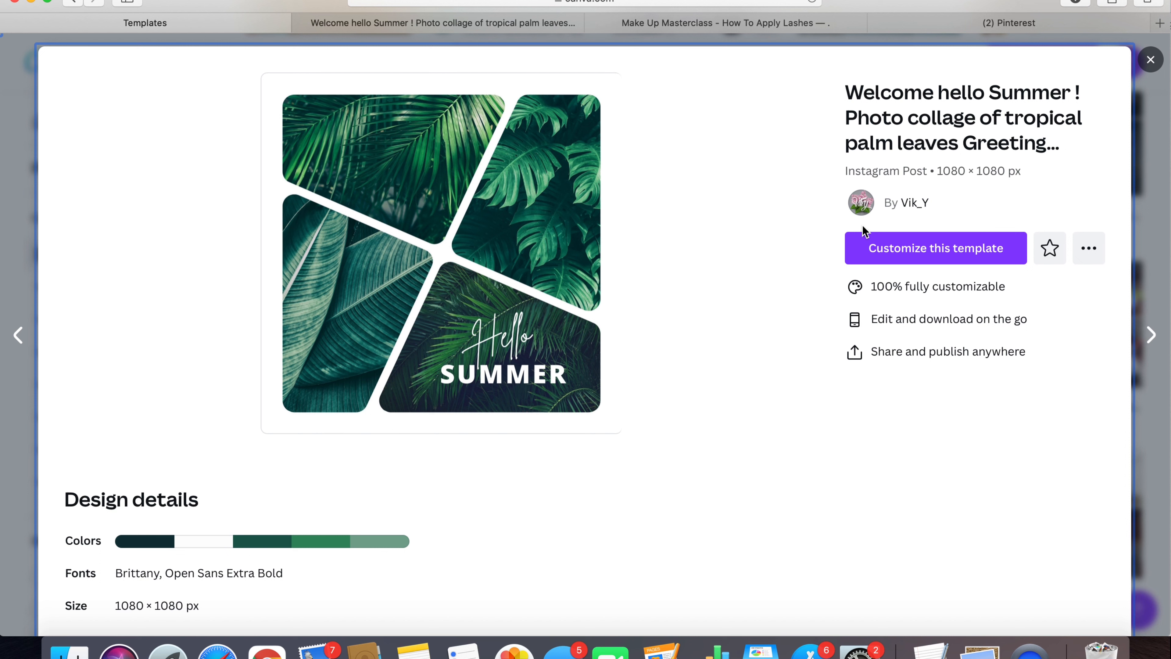
pyautogui.click(917, 253)
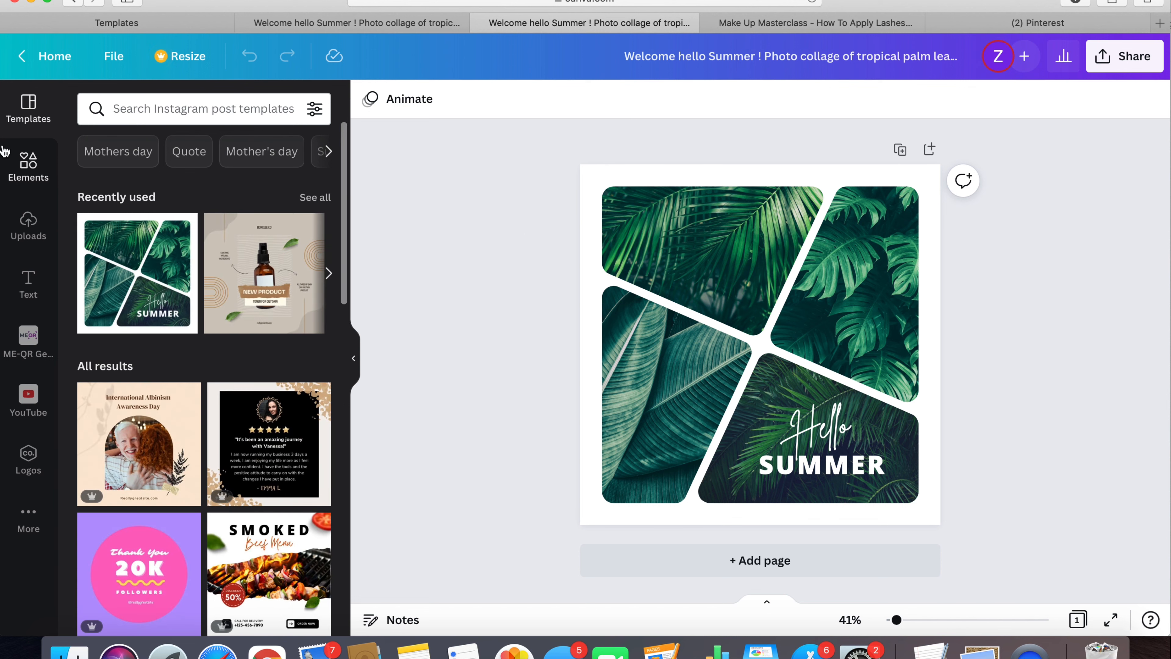
pyautogui.click(28, 230)
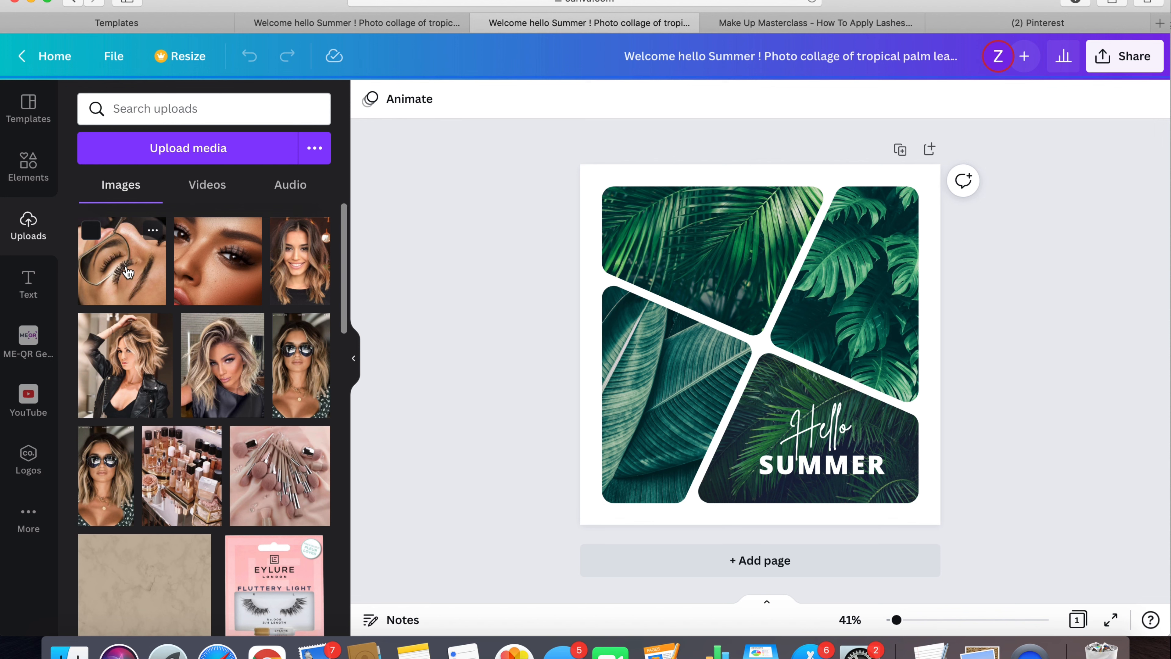
# - Switch to Pinterest, show the download option for the lash extensions pin with the round mirror, and return to the Canva design
pyautogui.click(1016, 24)
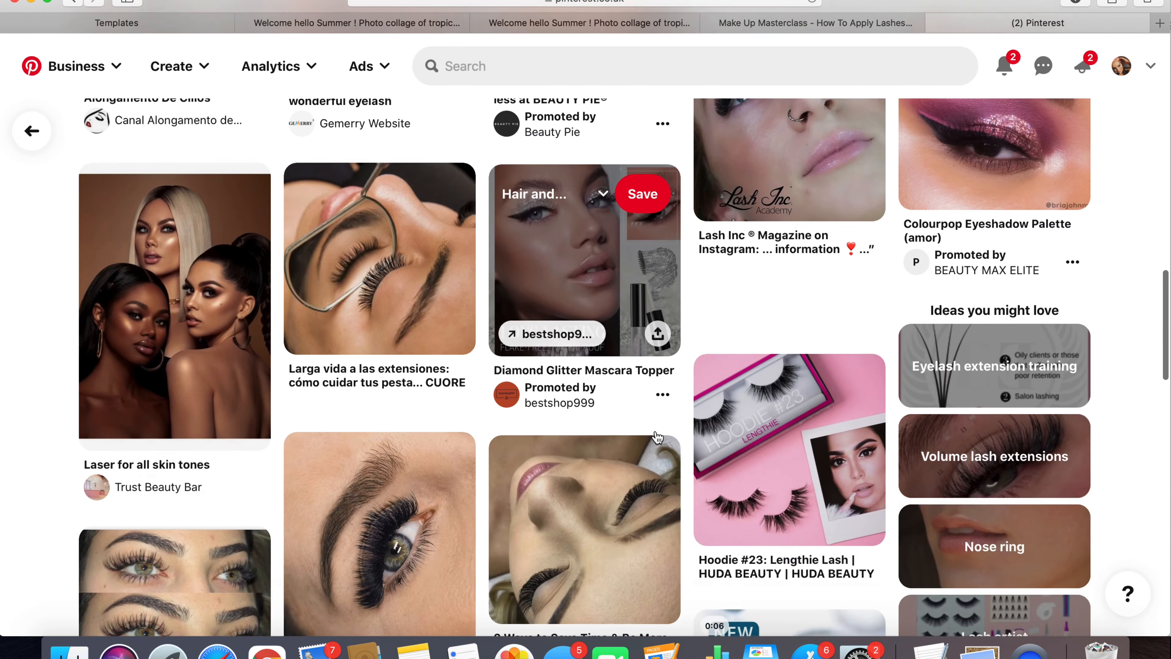
pyautogui.scroll(15, 657, 436)
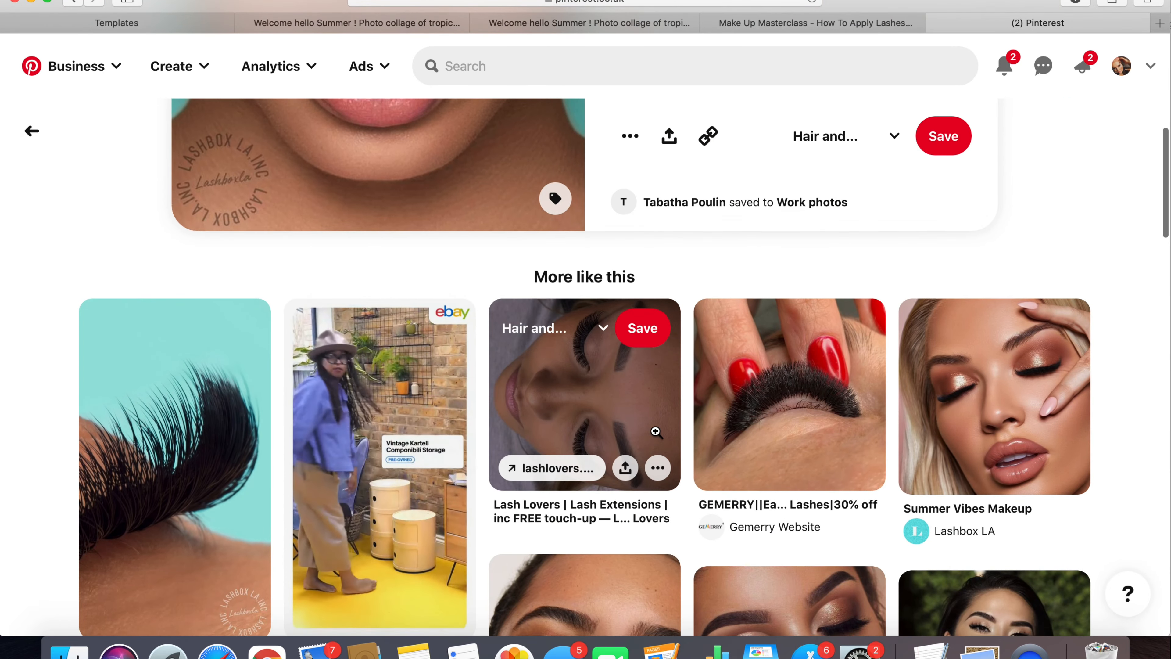
pyautogui.scroll(-12, 656, 431)
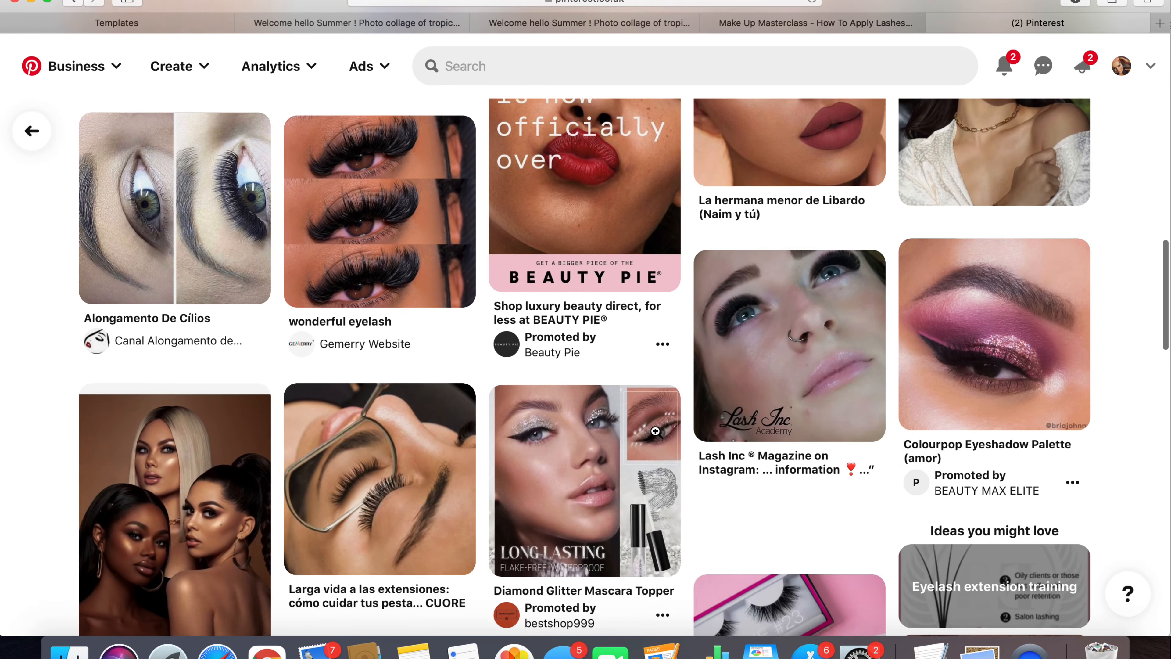
pyautogui.scroll(-8, 655, 431)
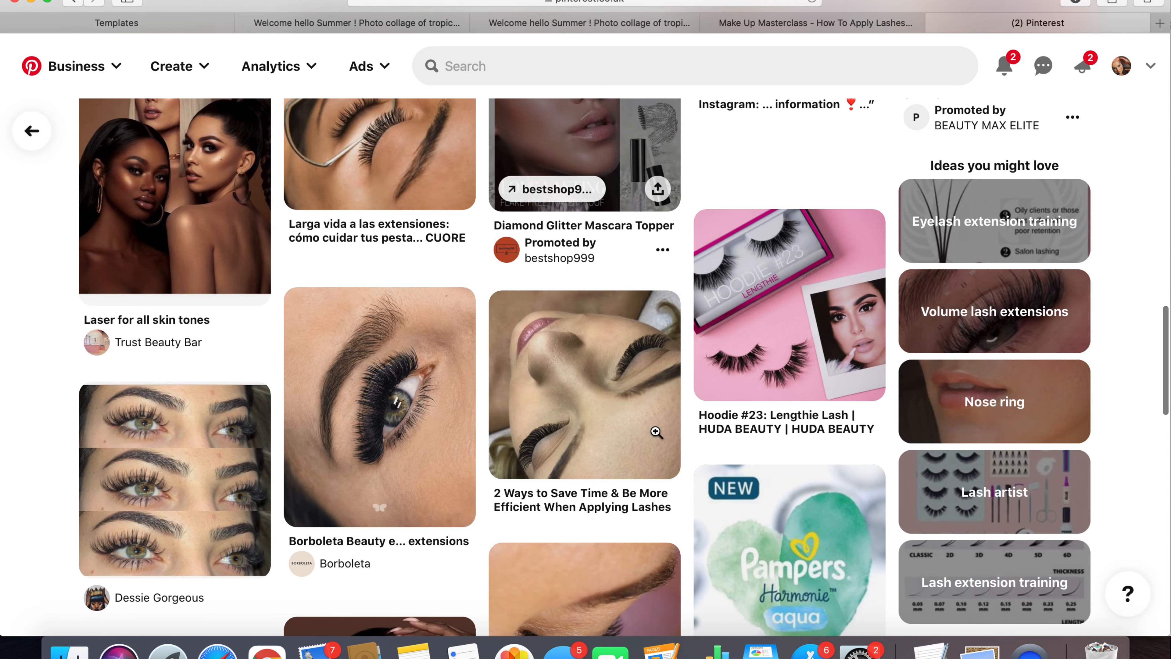
pyautogui.scroll(4, 656, 432)
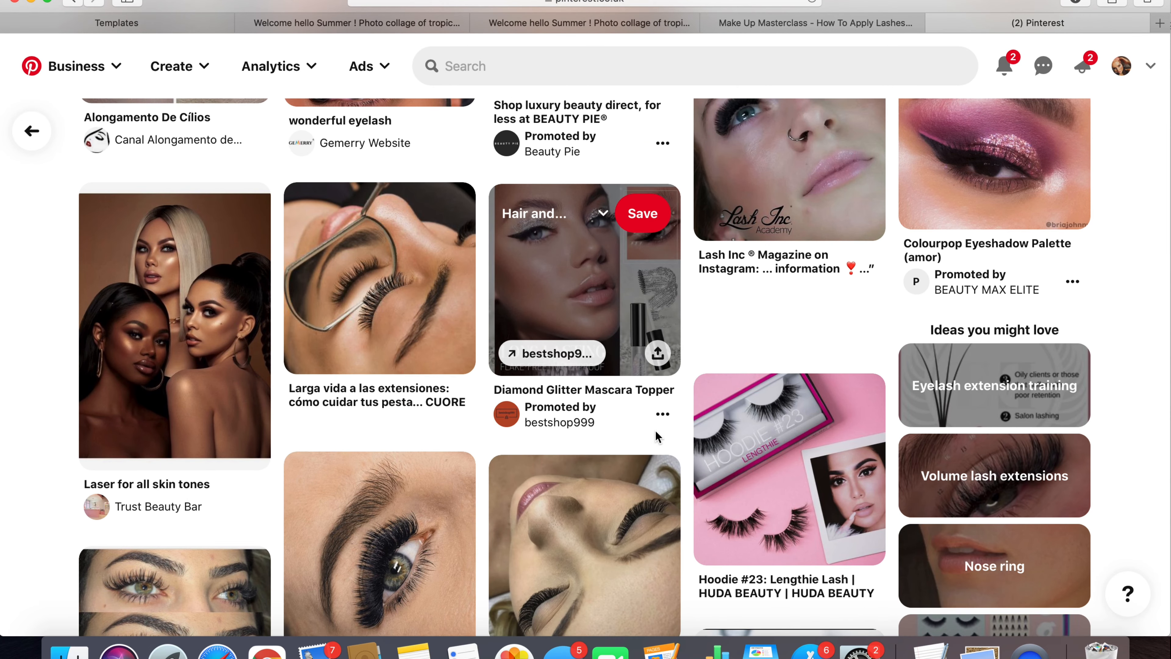
pyautogui.moveTo(418, 348)
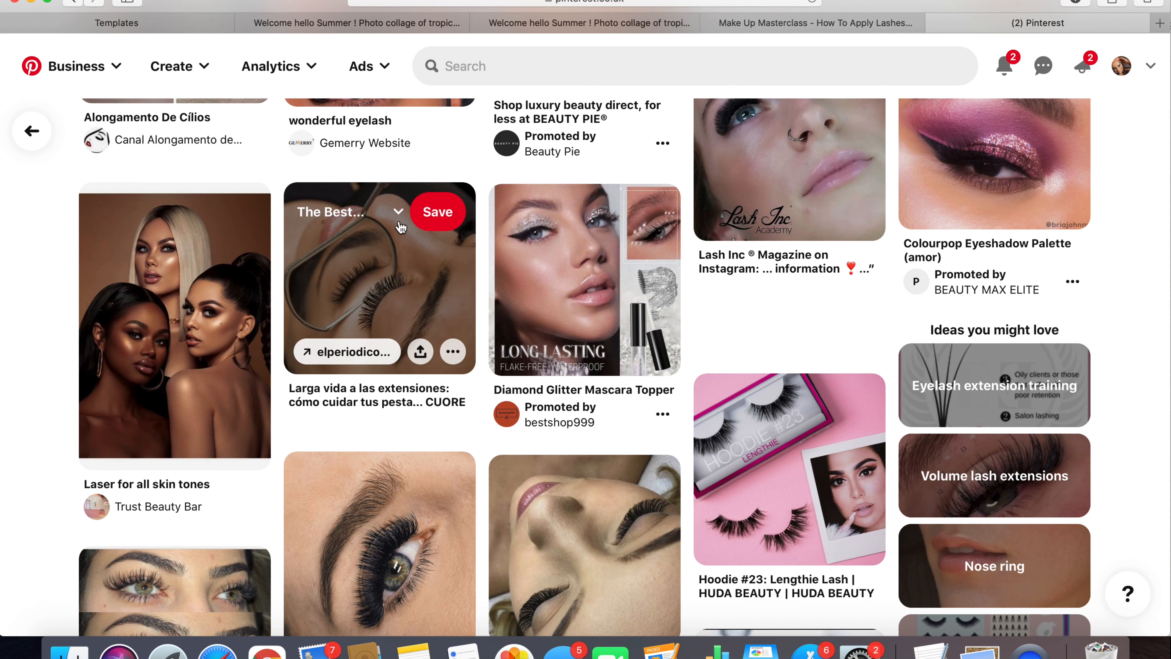
pyautogui.click(453, 353)
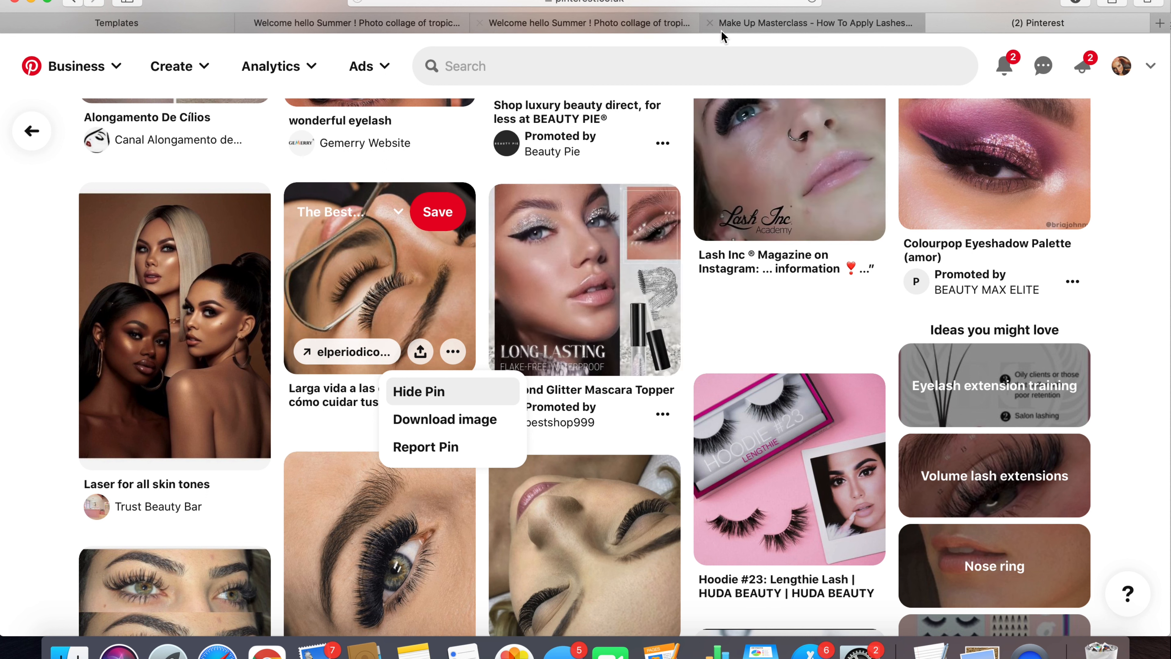
pyautogui.click(741, 24)
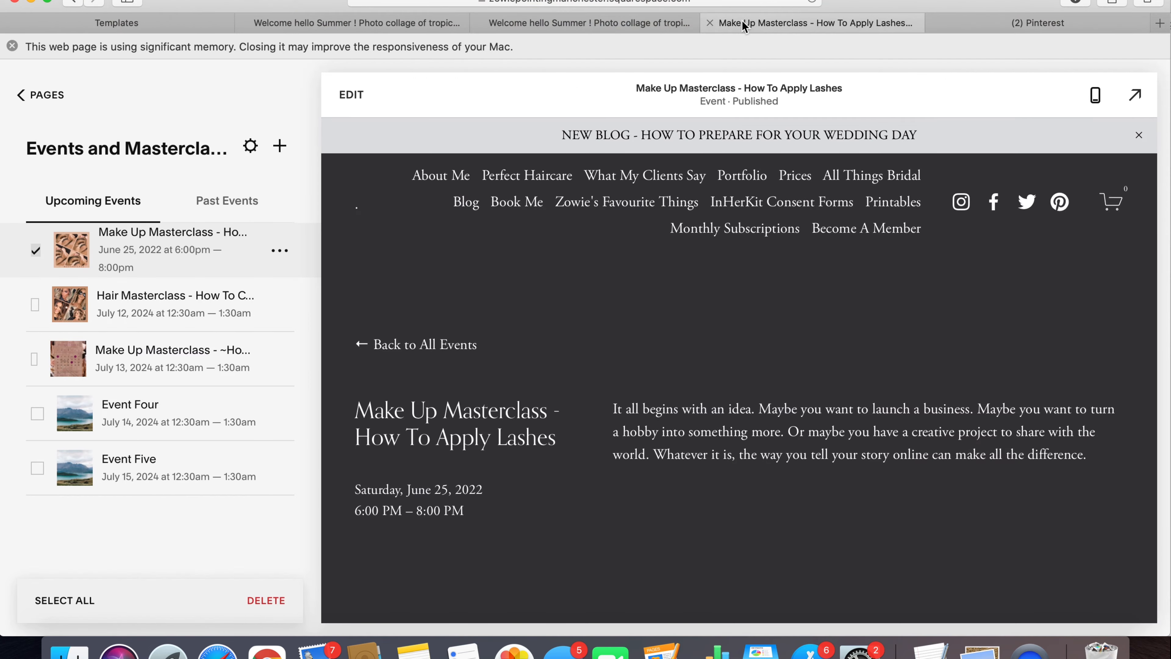
pyautogui.click(616, 24)
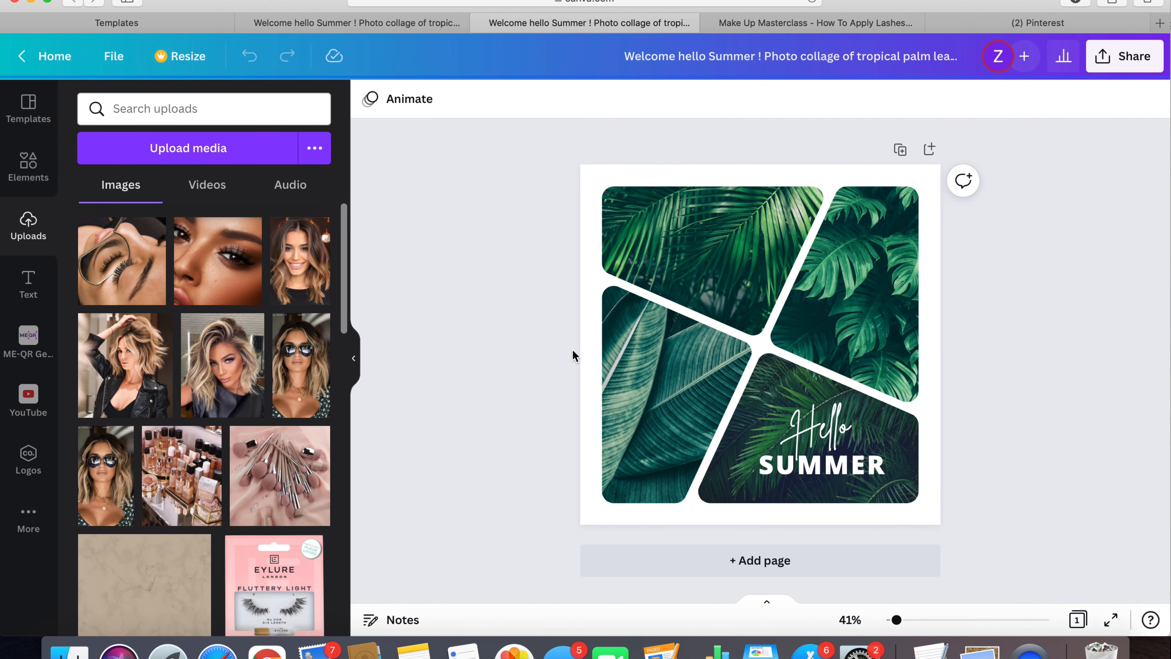
pyautogui.moveTo(251, 241)
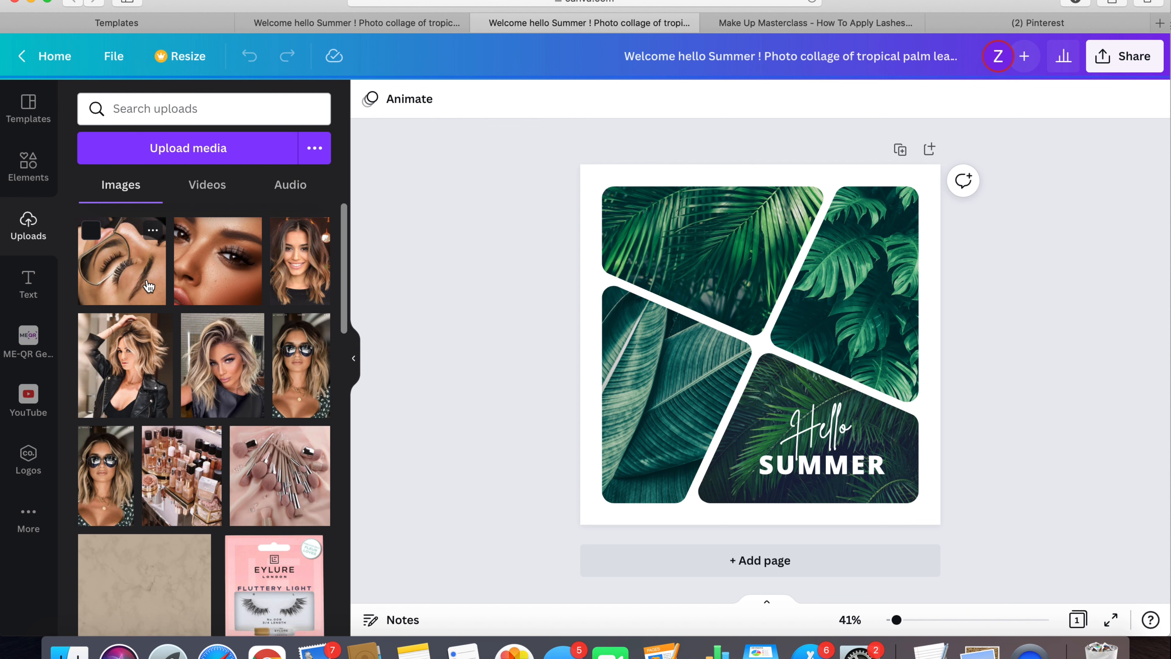
# - Preview the lash masterclass image and the Tagli capelli 2022 hairstyle photo from the Finder's recent files, closing each preview and the Finder window
pyautogui.click(69, 650)
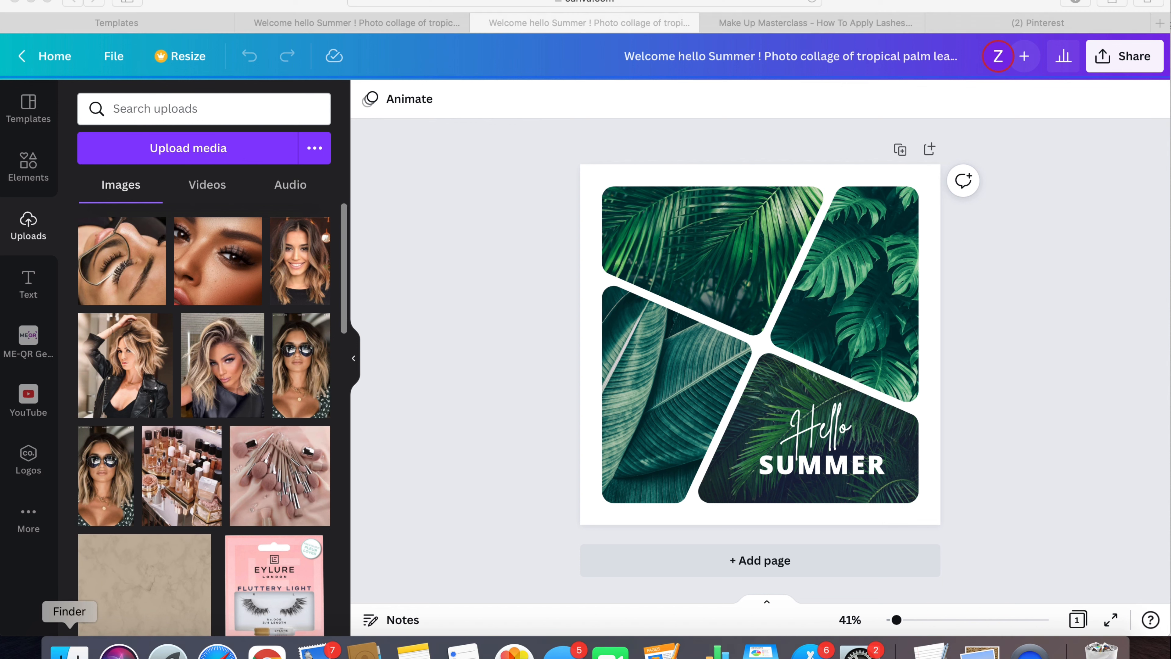
pyautogui.doubleClick(610, 117)
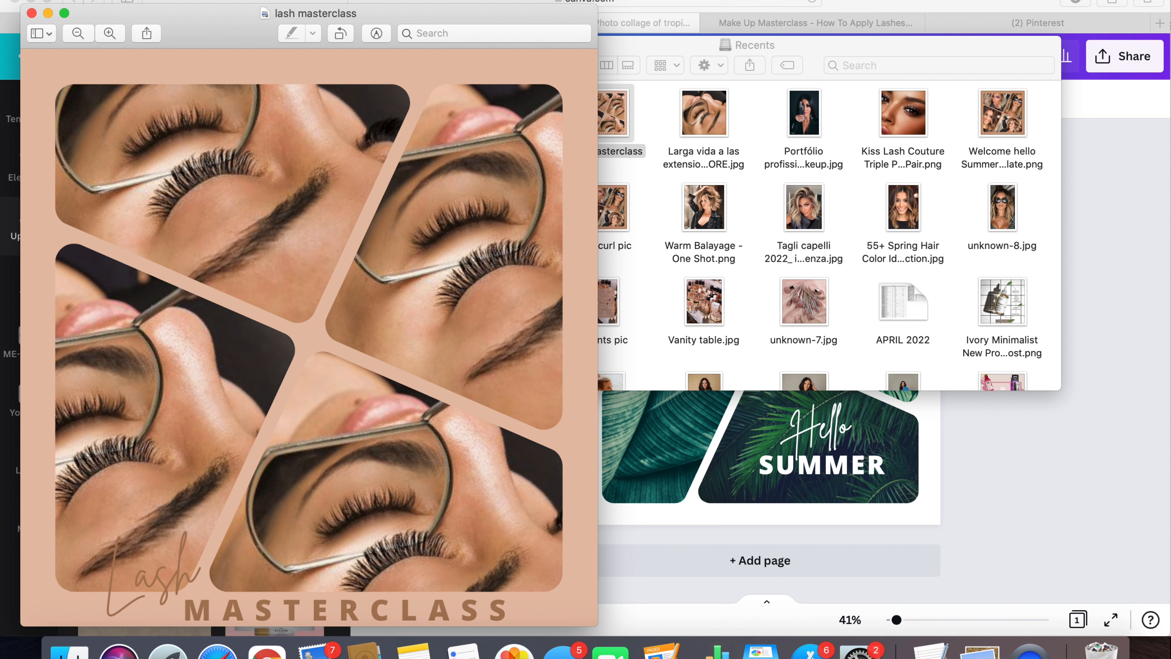
pyautogui.click(31, 14)
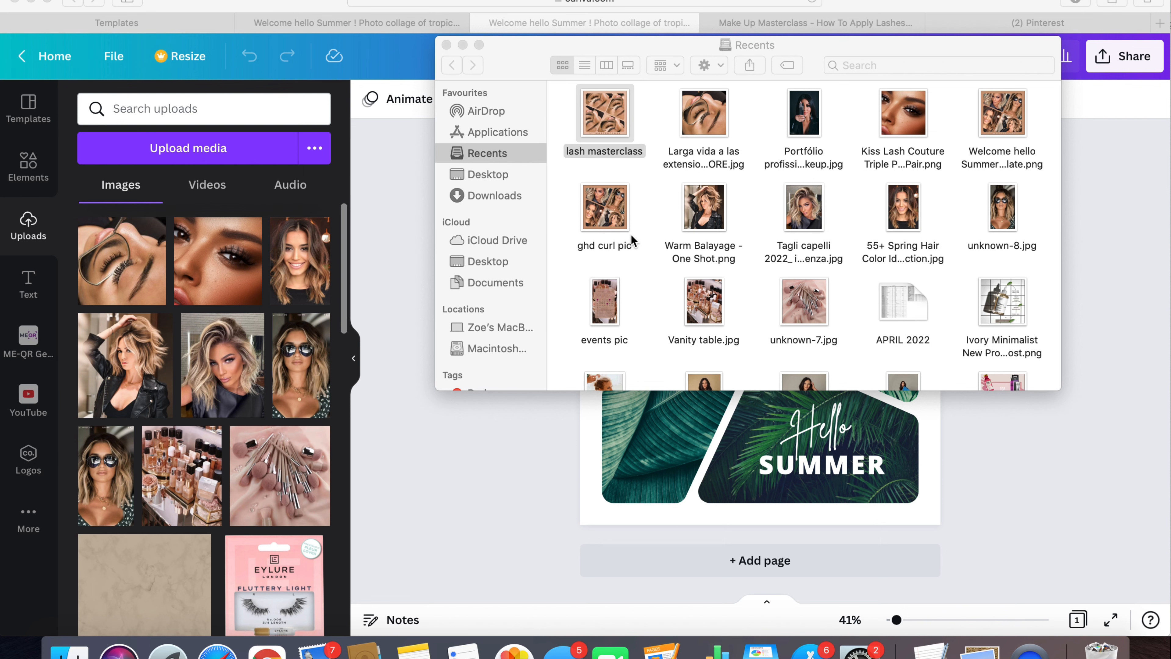
pyautogui.doubleClick(803, 210)
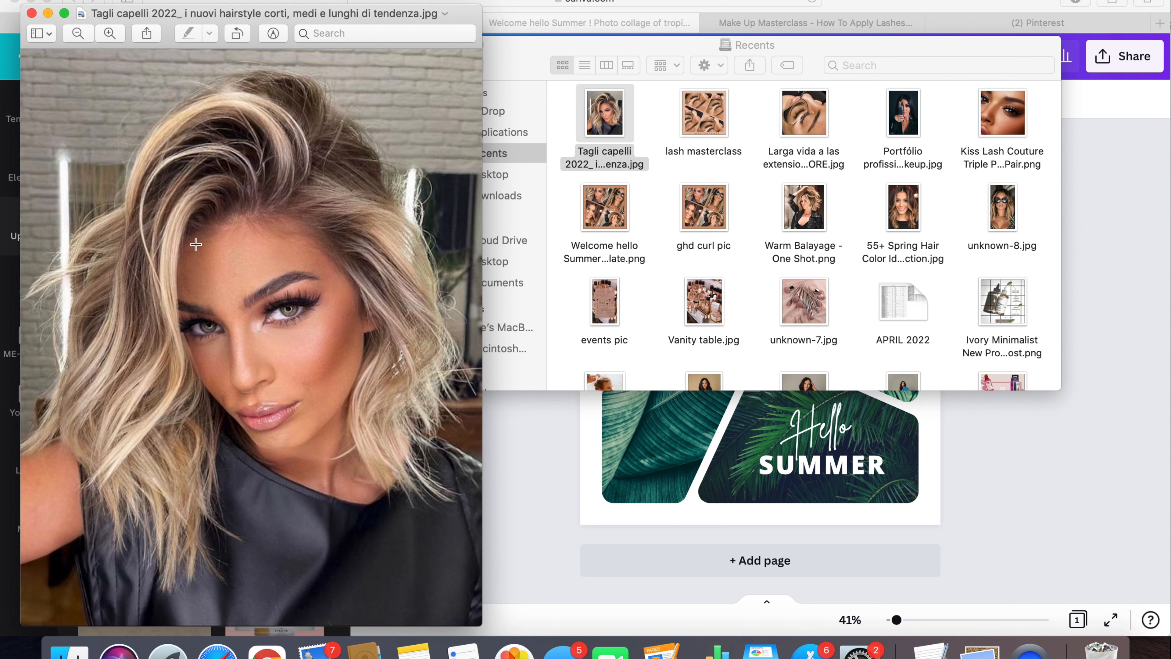
pyautogui.click(32, 13)
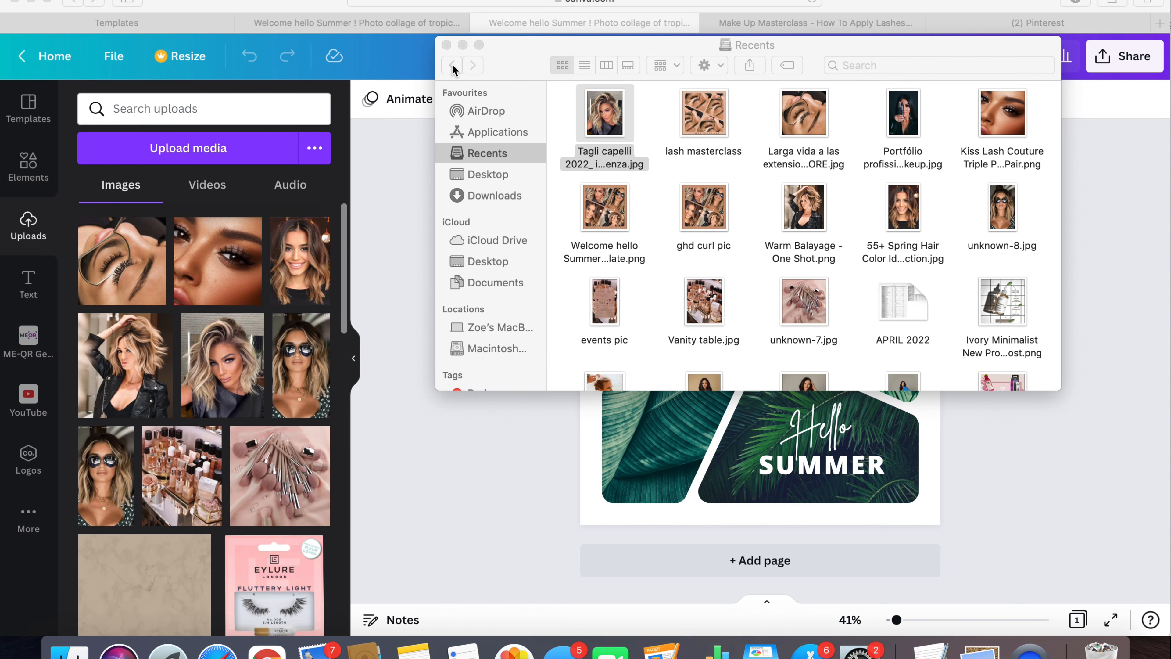
pyautogui.click(447, 45)
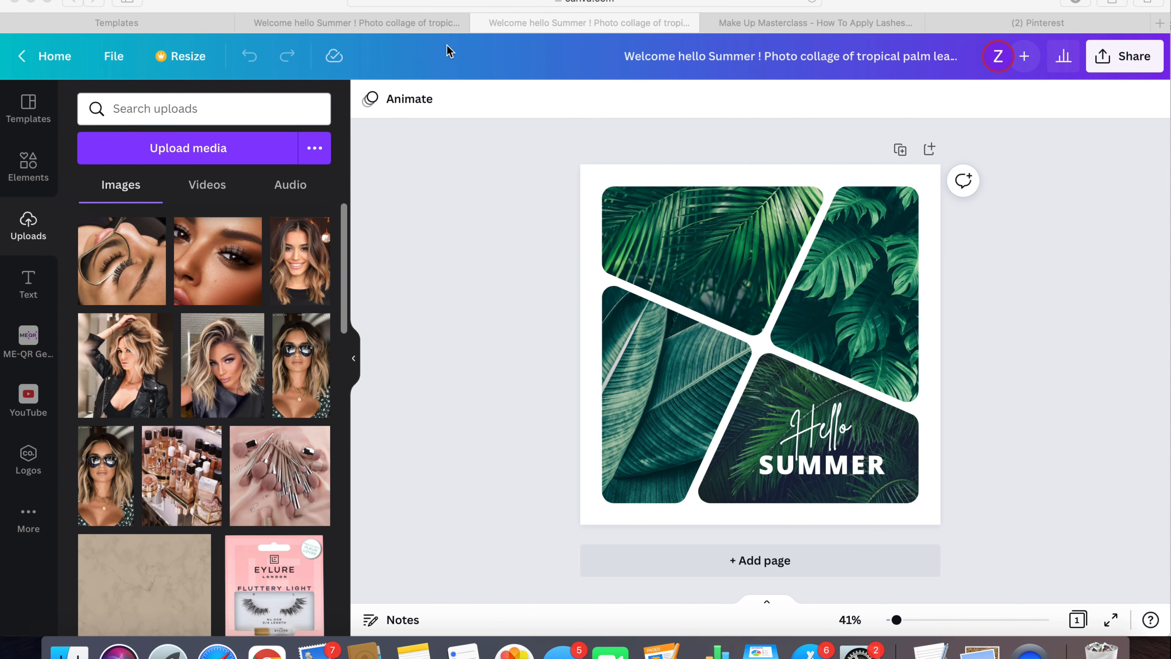
# - Fill the two upper collage frames with the uploaded lash close-up showing the round mirror
pyautogui.click(120, 272)
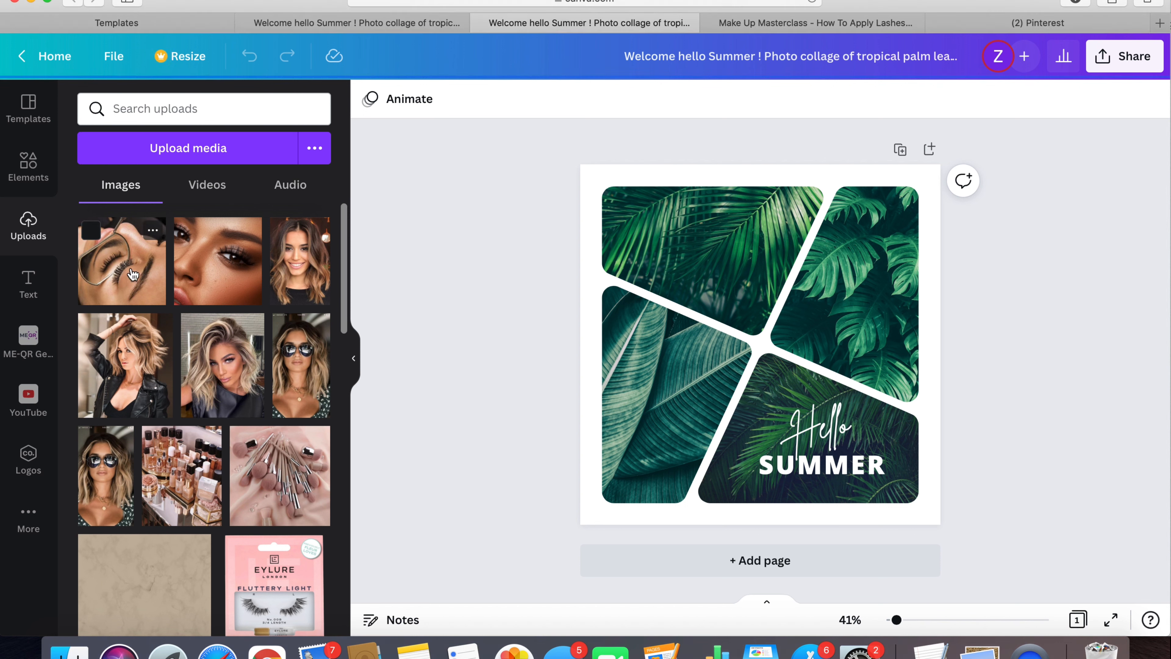
pyautogui.click(143, 276)
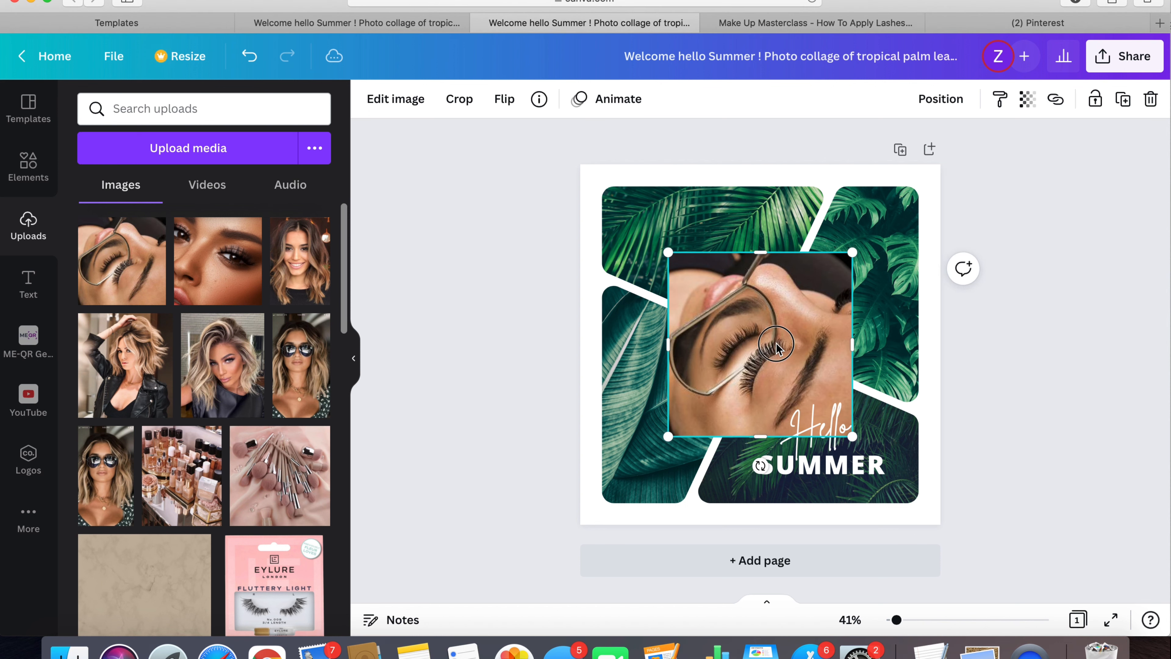
pyautogui.moveTo(738, 378); pyautogui.dragTo(720, 249)
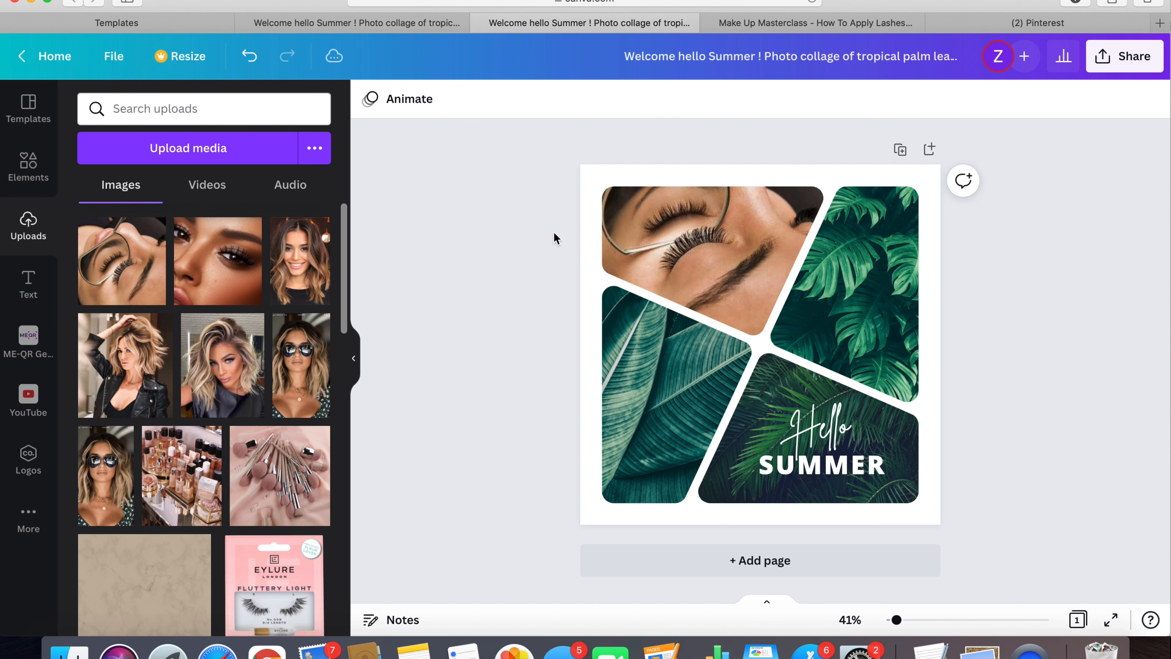
pyautogui.moveTo(119, 254); pyautogui.dragTo(888, 310)
# - Fill the two lower collage frames with the same lash close-up and shift the Hello text slightly to the right
pyautogui.click(121, 261)
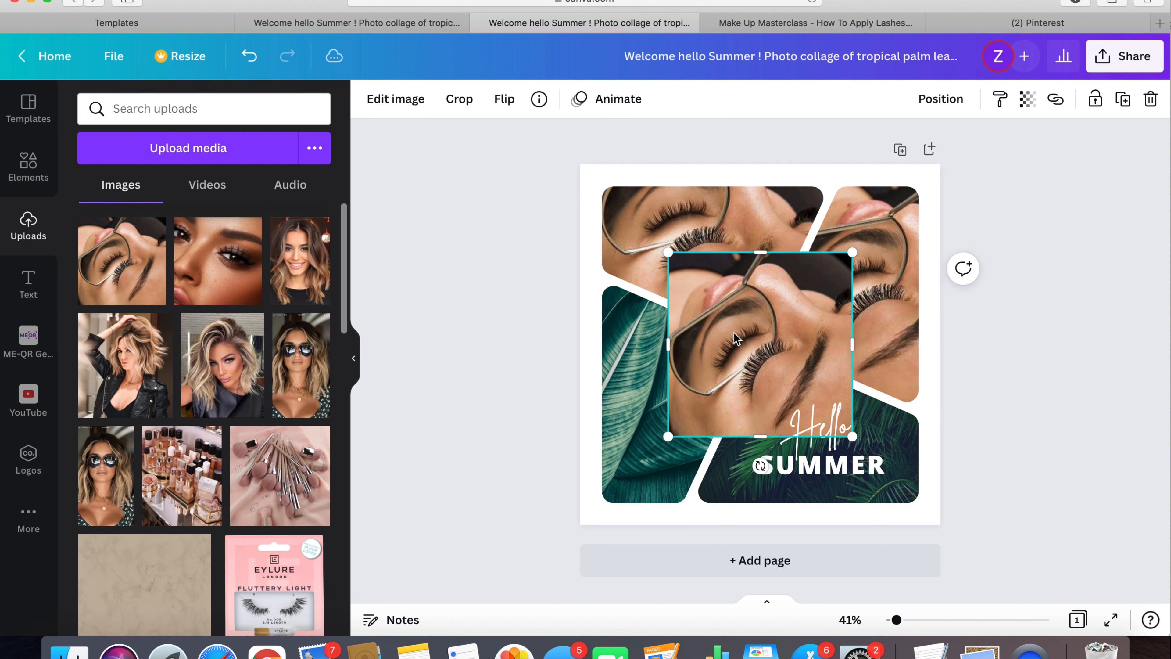
pyautogui.moveTo(729, 341); pyautogui.dragTo(640, 323)
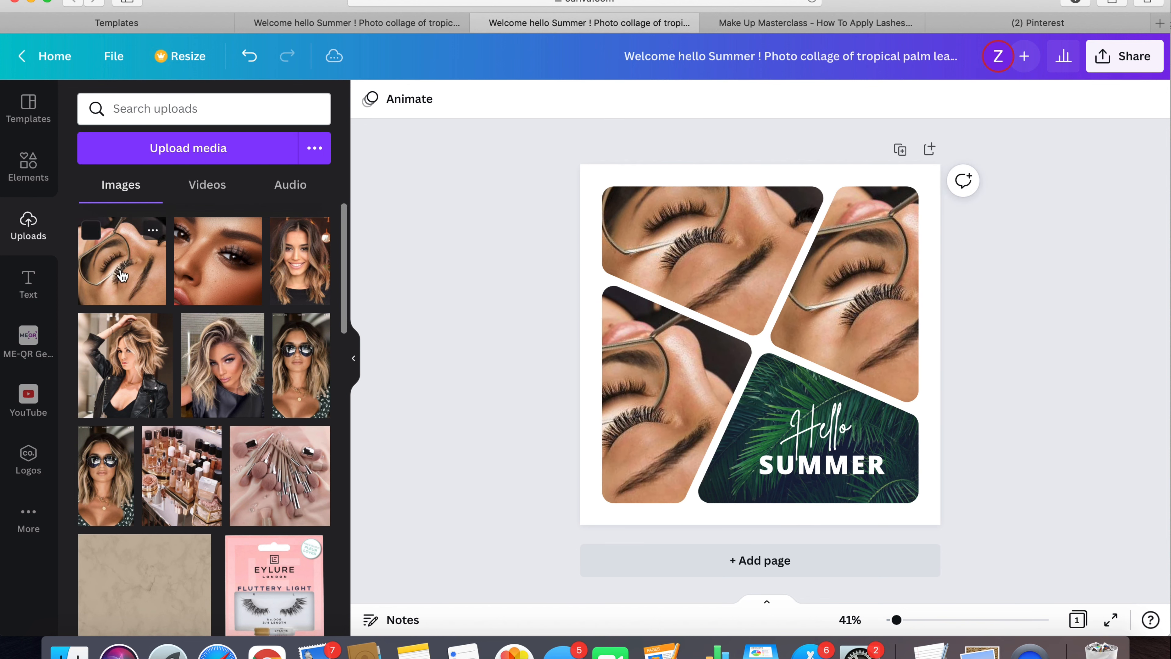
pyautogui.click(97, 250)
pyautogui.moveTo(751, 360); pyautogui.dragTo(831, 431)
pyautogui.click(774, 392)
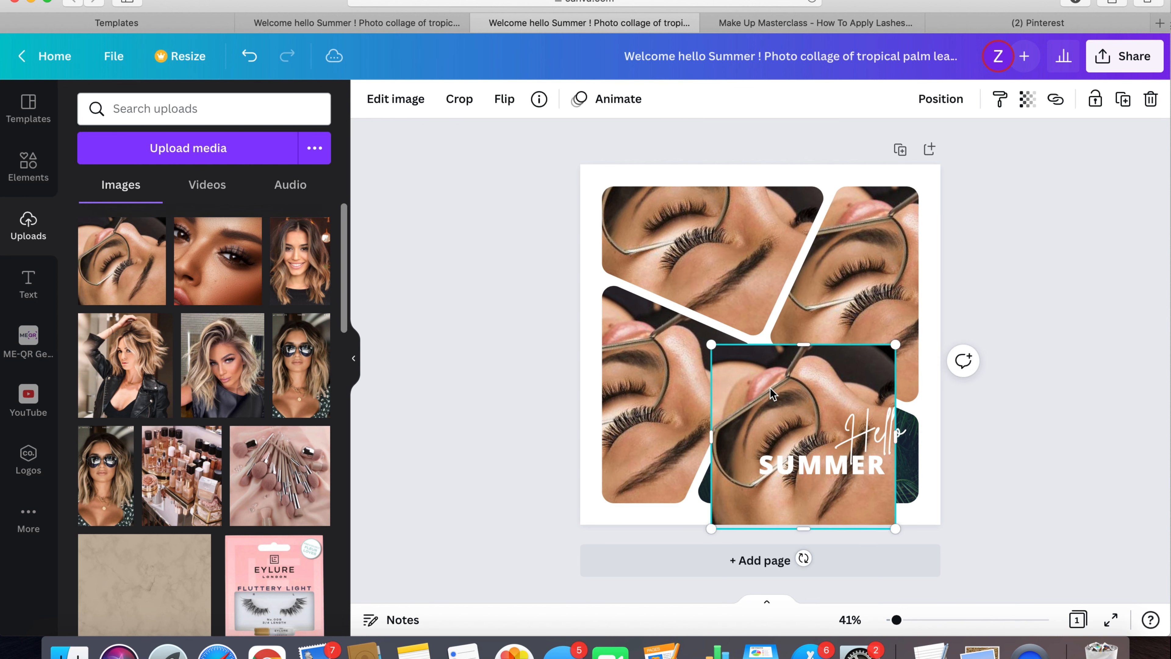
pyautogui.moveTo(774, 393); pyautogui.dragTo(781, 404)
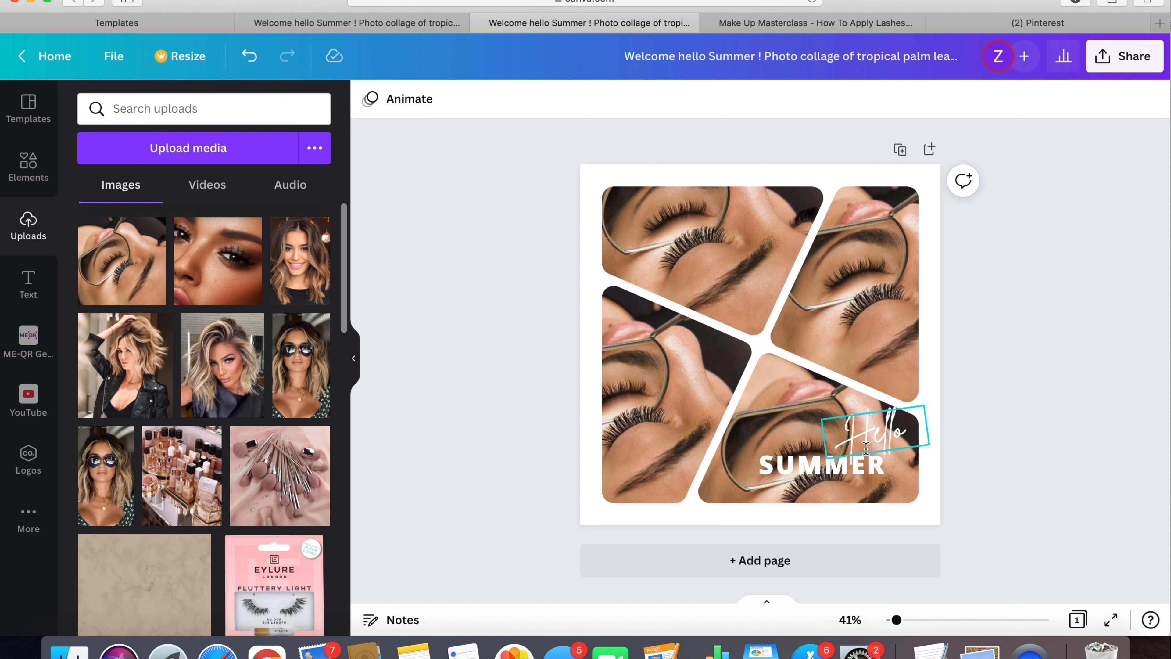
# - Change the page background from the photo colors, trying the tan swatch and settling on the medium brown one
pyautogui.click(588, 176)
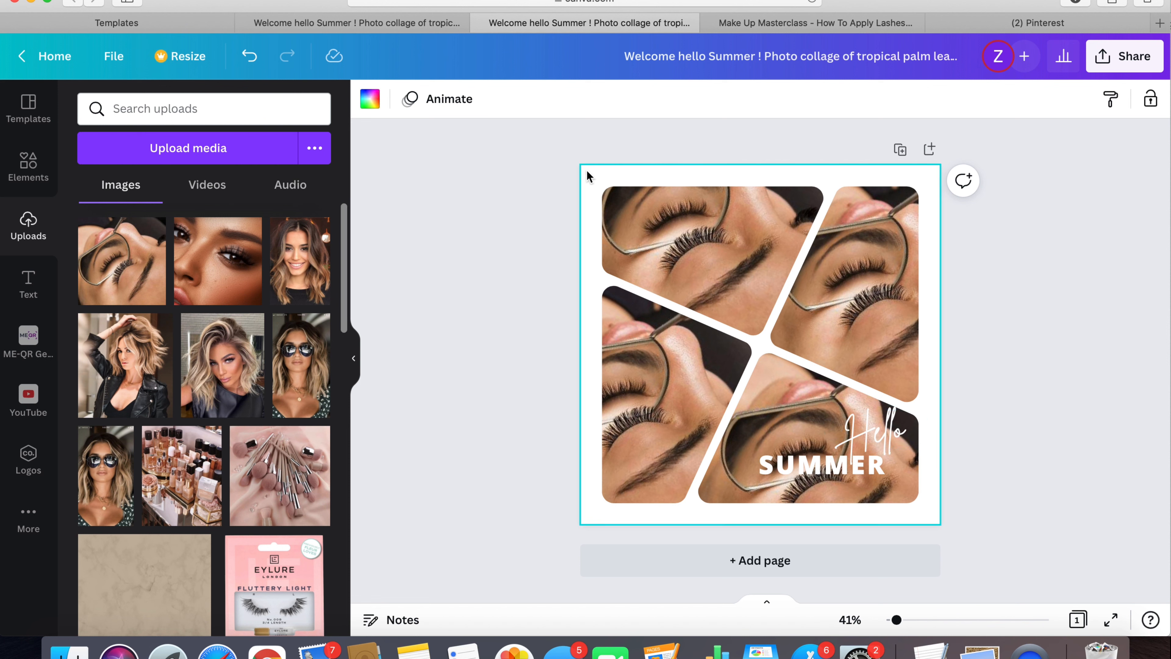
pyautogui.click(370, 99)
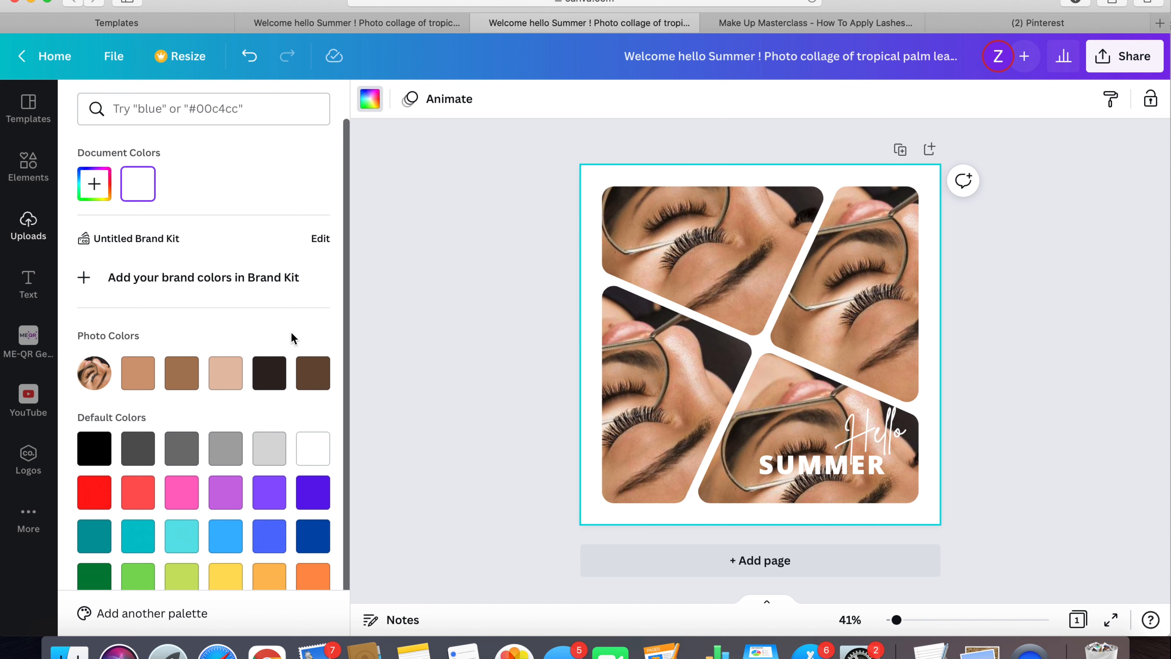
pyautogui.click(138, 372)
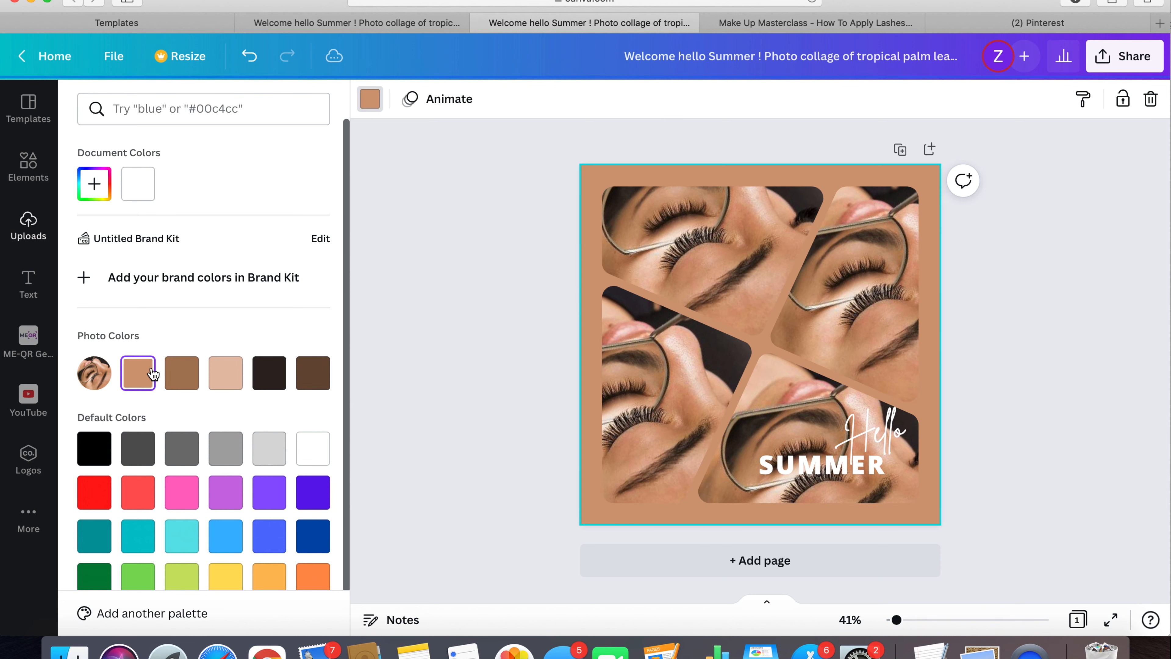
pyautogui.click(182, 372)
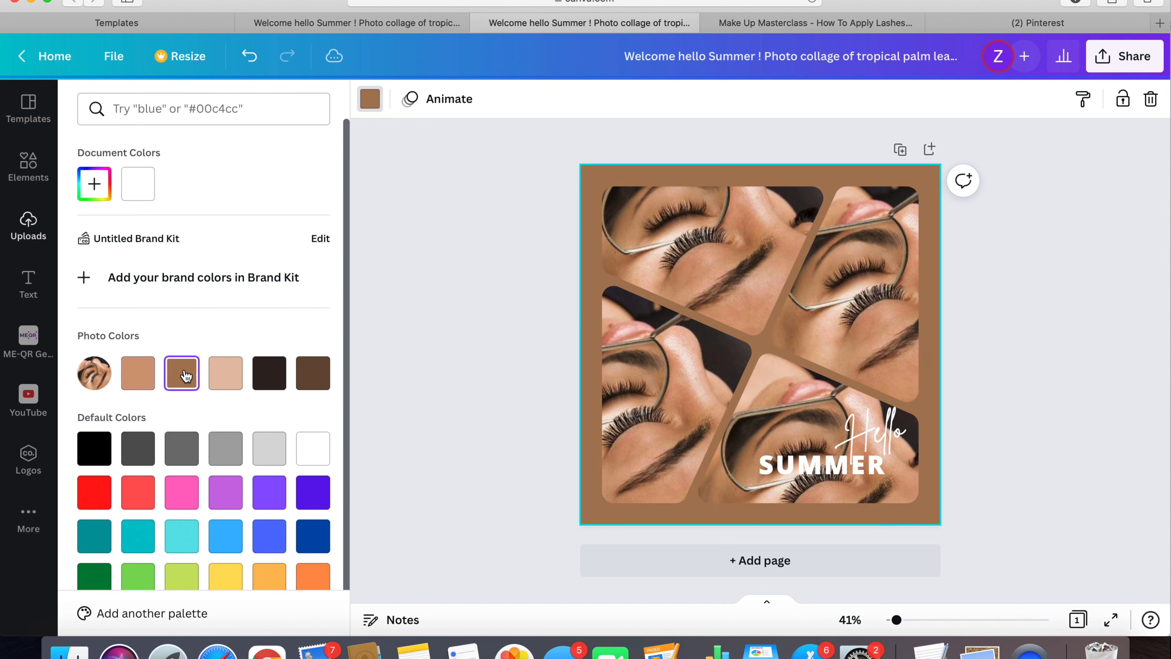
# - Try the light beige, black and dark brown photo colors as page background, then apply the tan one
pyautogui.click(228, 376)
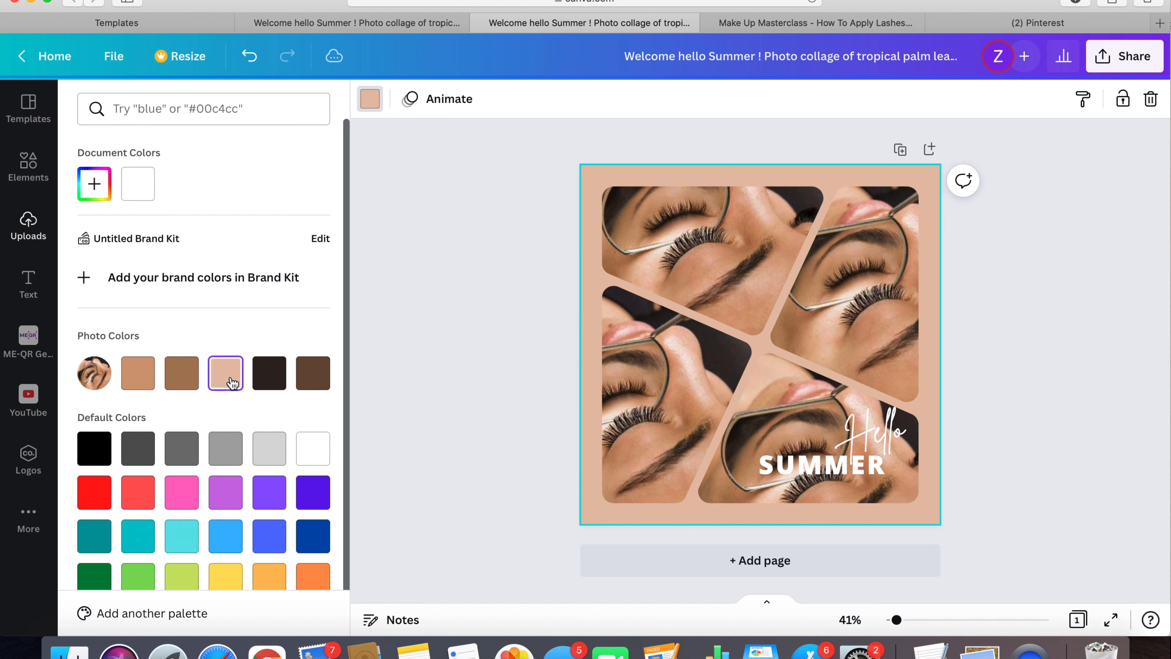
pyautogui.click(276, 379)
pyautogui.click(321, 382)
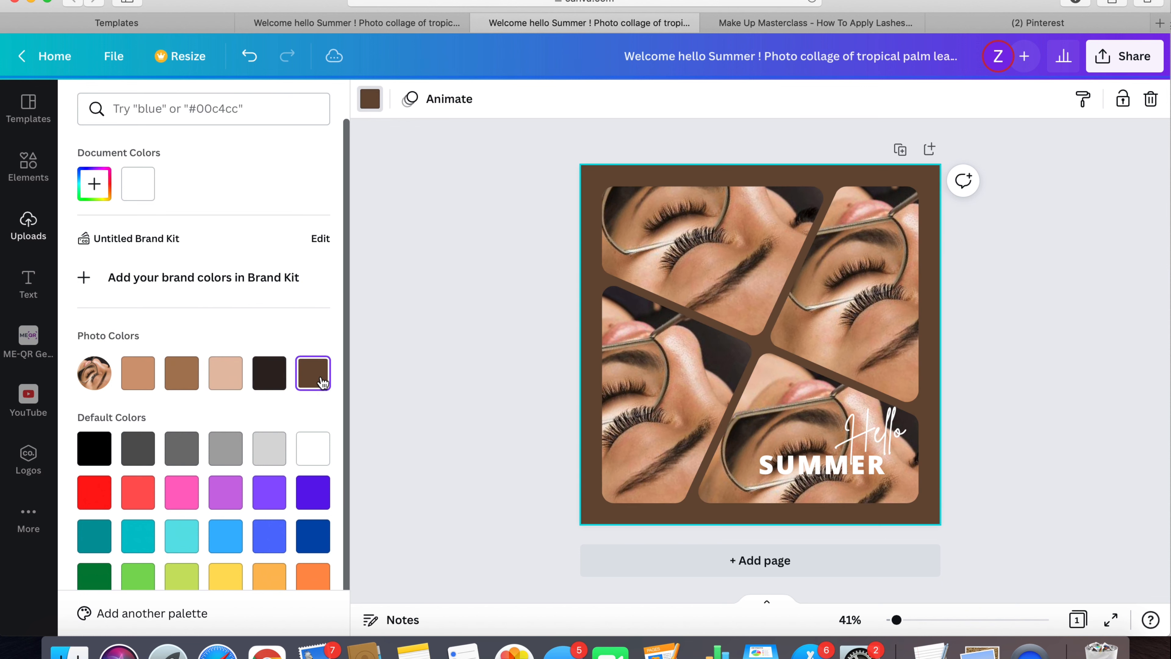
pyautogui.click(137, 373)
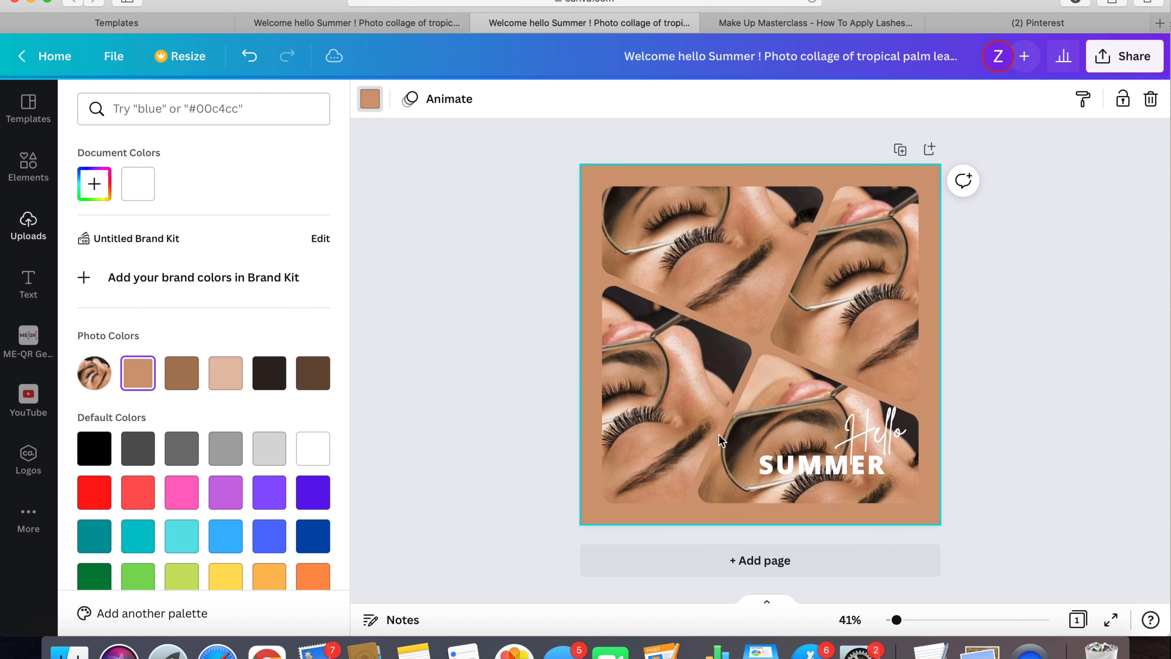
# - Move the Hello text to the page's lower-left corner and replace SUMMER with MASTERCLASS, widening its box to fit one line
pyautogui.click(869, 438)
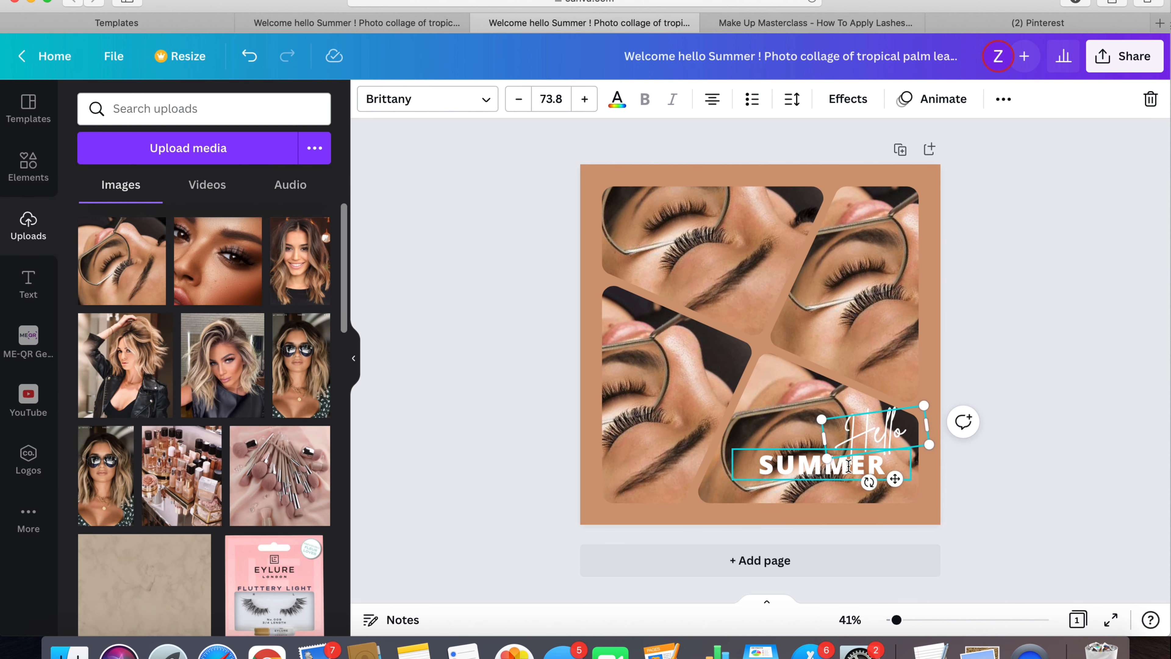
pyautogui.moveTo(893, 435); pyautogui.dragTo(678, 492)
pyautogui.click(808, 464)
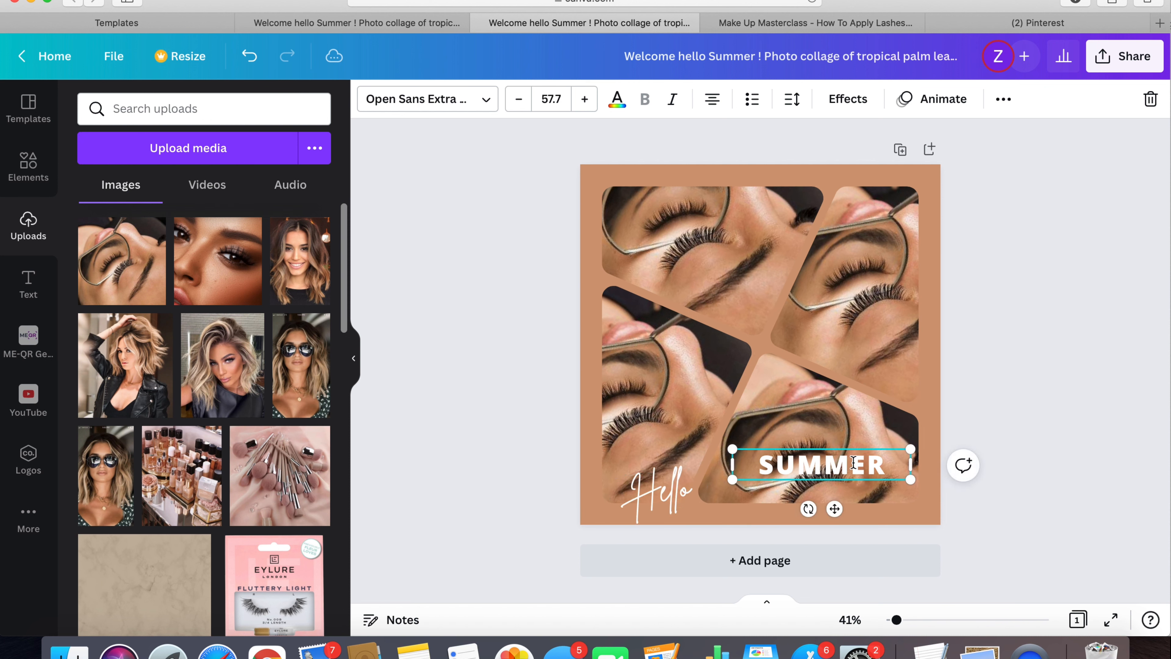
pyautogui.doubleClick(884, 461)
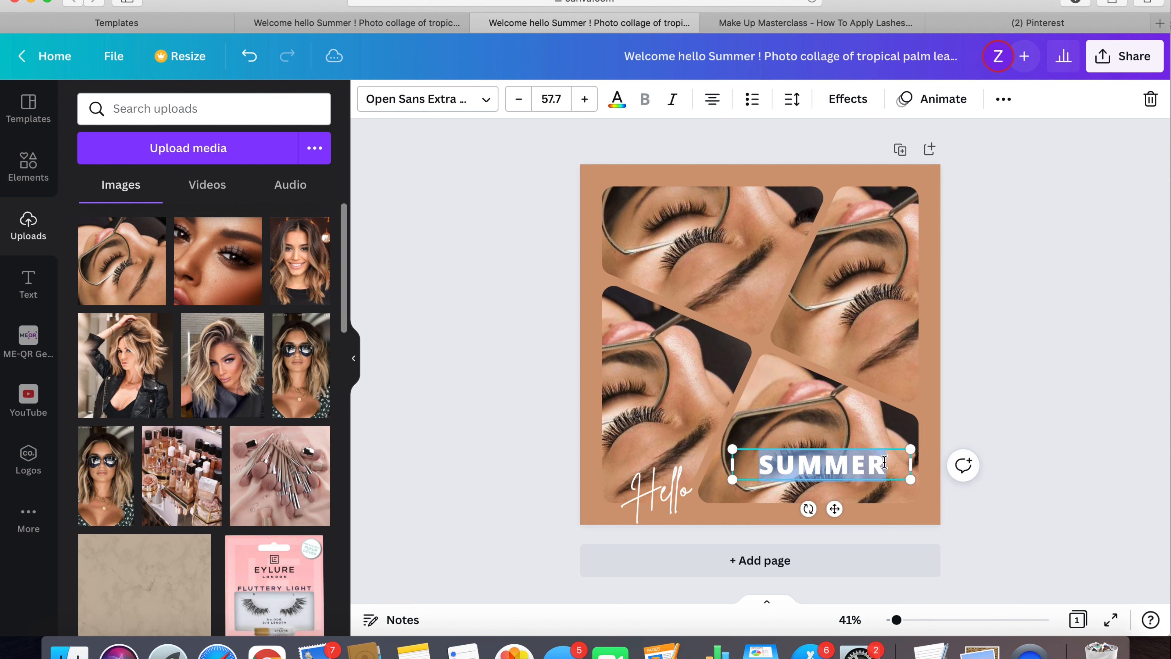
pyautogui.write('MAS')
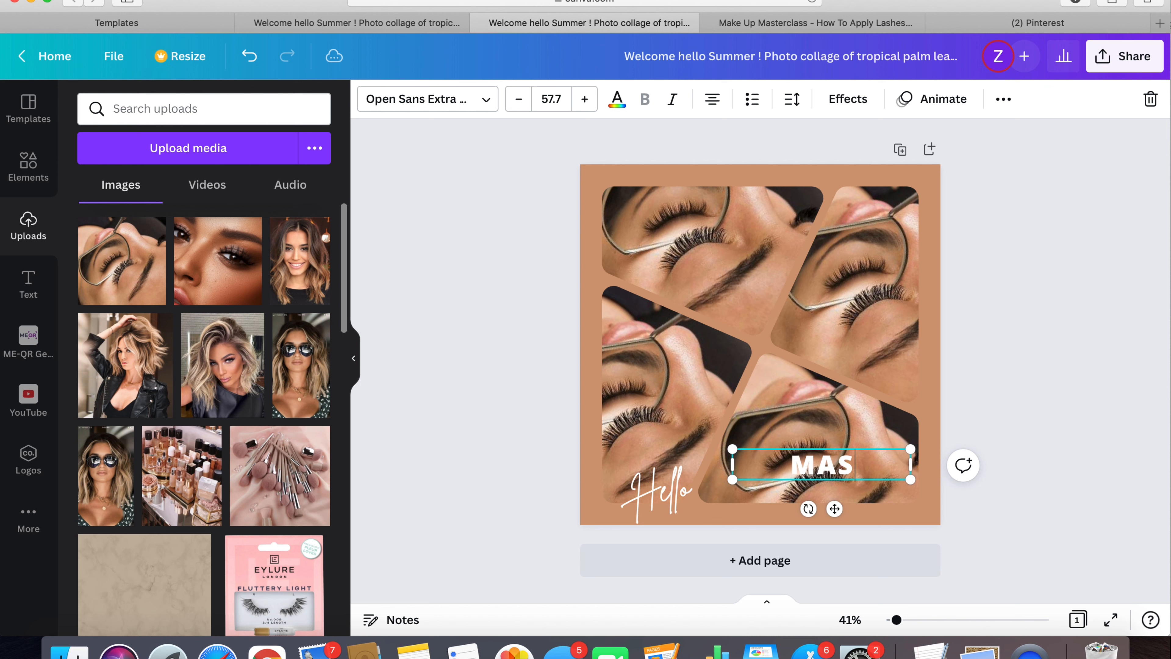
pyautogui.write('TERCLASS')
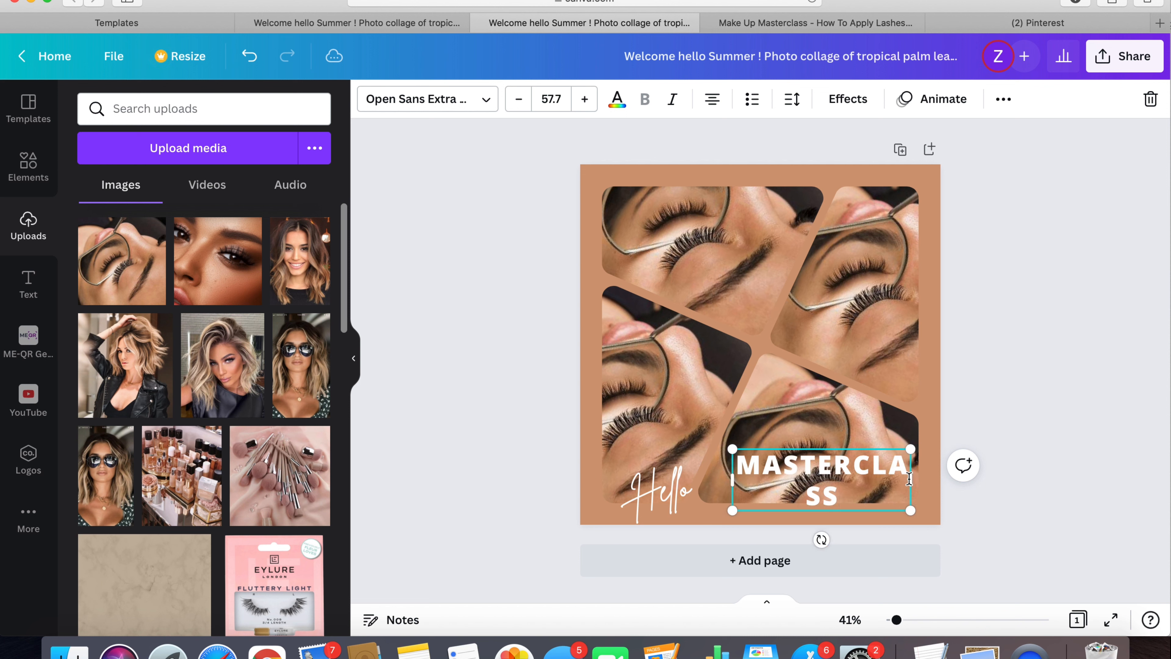
pyautogui.moveTo(910, 479); pyautogui.dragTo(941, 478)
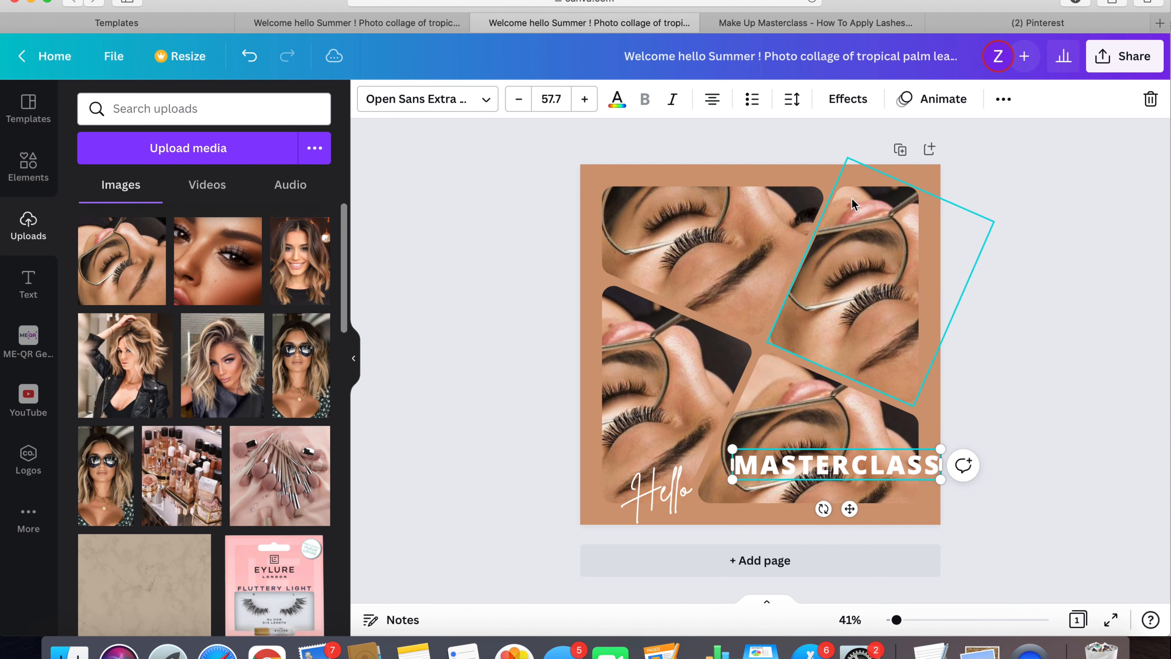
# - Shift the MASTERCLASS text up and to the left and reduce its font size to 45.7
pyautogui.moveTo(849, 508); pyautogui.dragTo(790, 488)
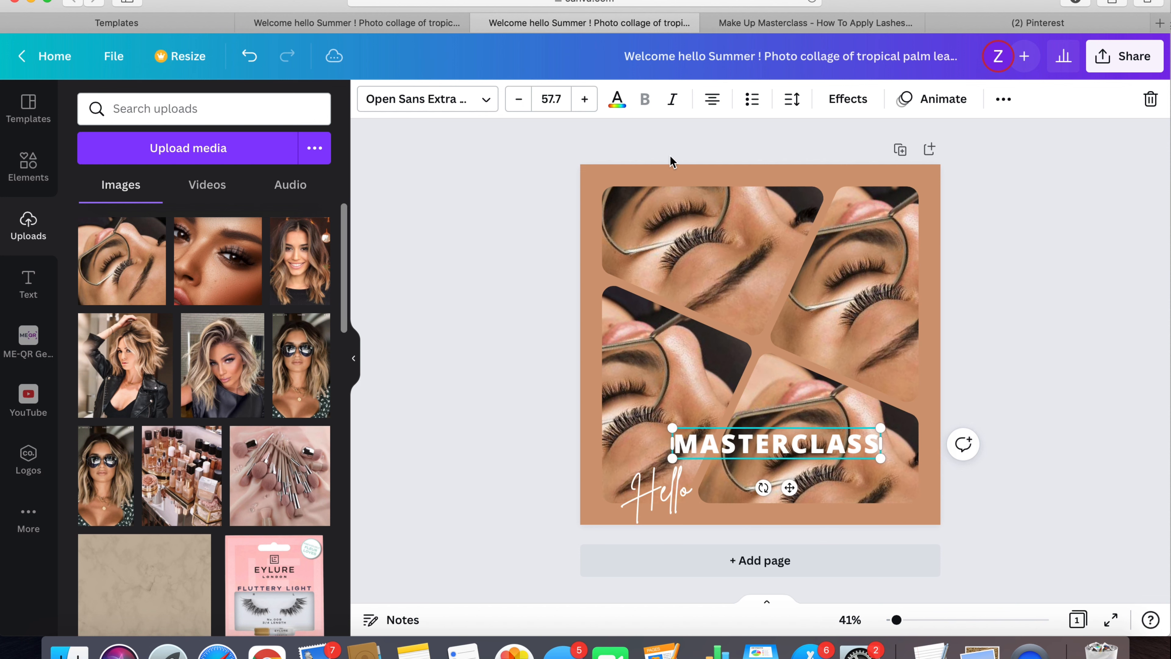
pyautogui.click(519, 99)
pyautogui.click(519, 100)
pyautogui.click(519, 99)
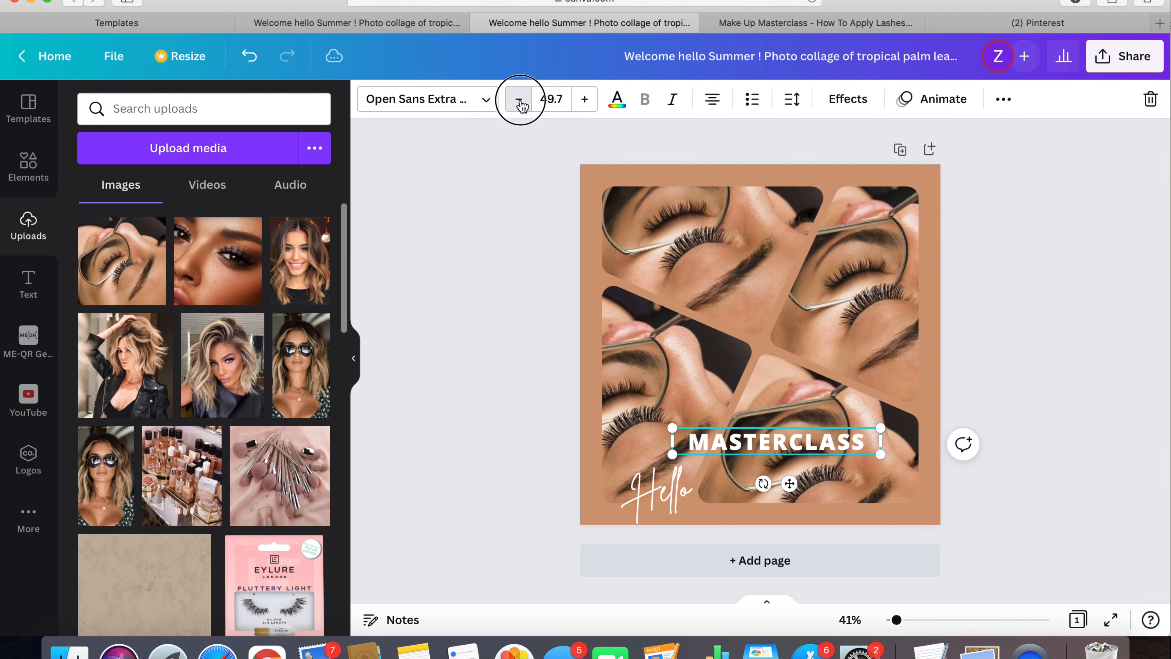
pyautogui.click(519, 100)
pyautogui.click(520, 100)
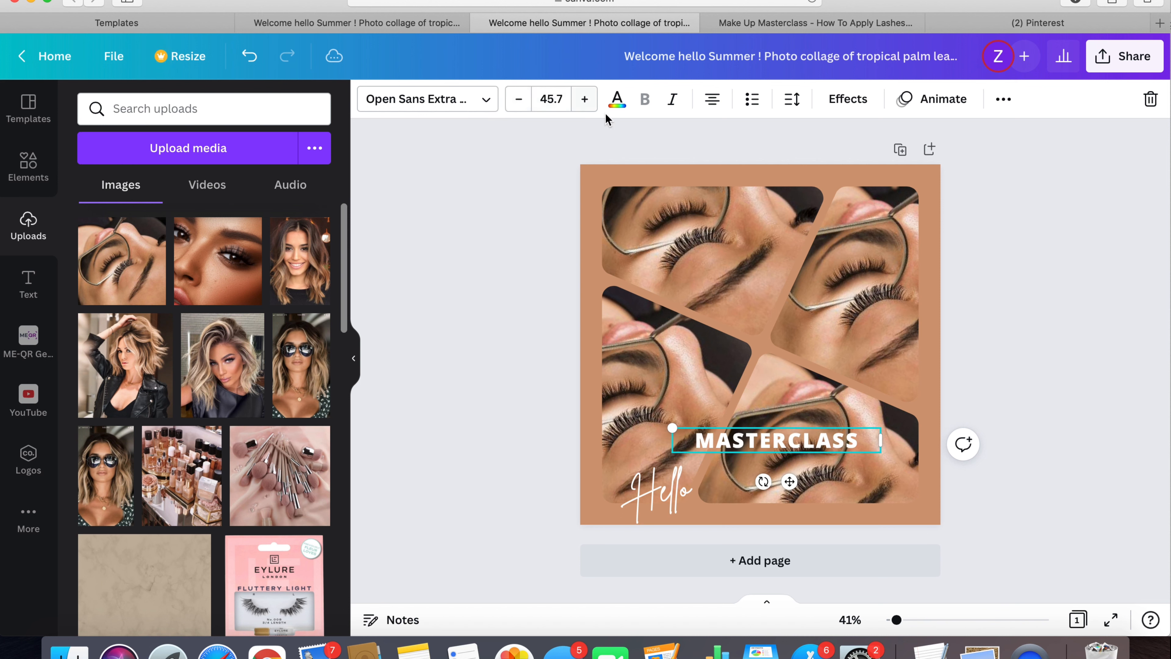
# - Set the letter spacing of MASTERCLASS to 256 and move the text down near the page's bottom edge
pyautogui.click(793, 99)
pyautogui.moveTo(859, 174); pyautogui.dragTo(888, 172)
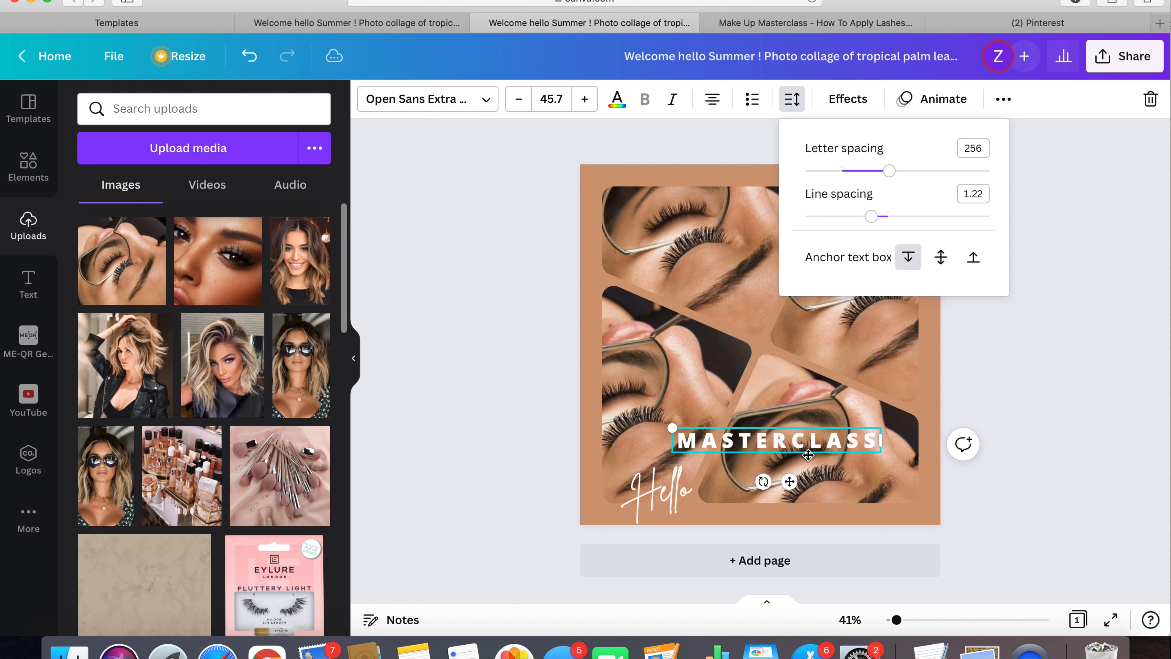
pyautogui.click(478, 304)
pyautogui.moveTo(789, 481); pyautogui.dragTo(800, 547)
pyautogui.click(500, 392)
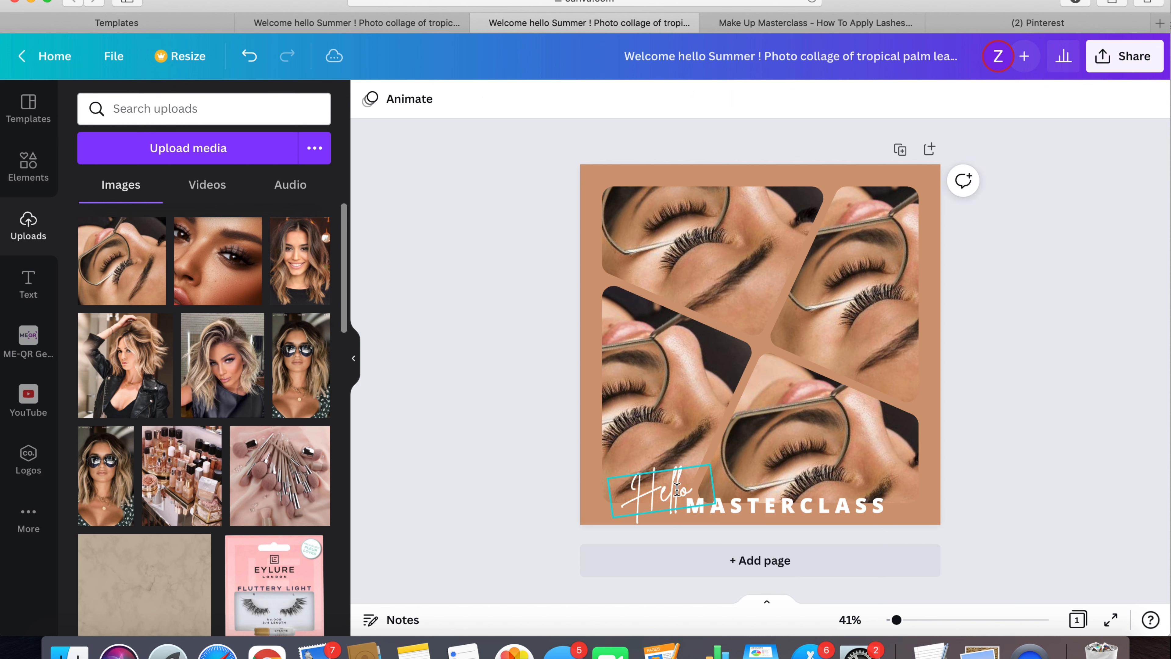
# - Replace the Hello script text with Lash
pyautogui.click(677, 489)
pyautogui.doubleClick(678, 489)
pyautogui.write('Lash')
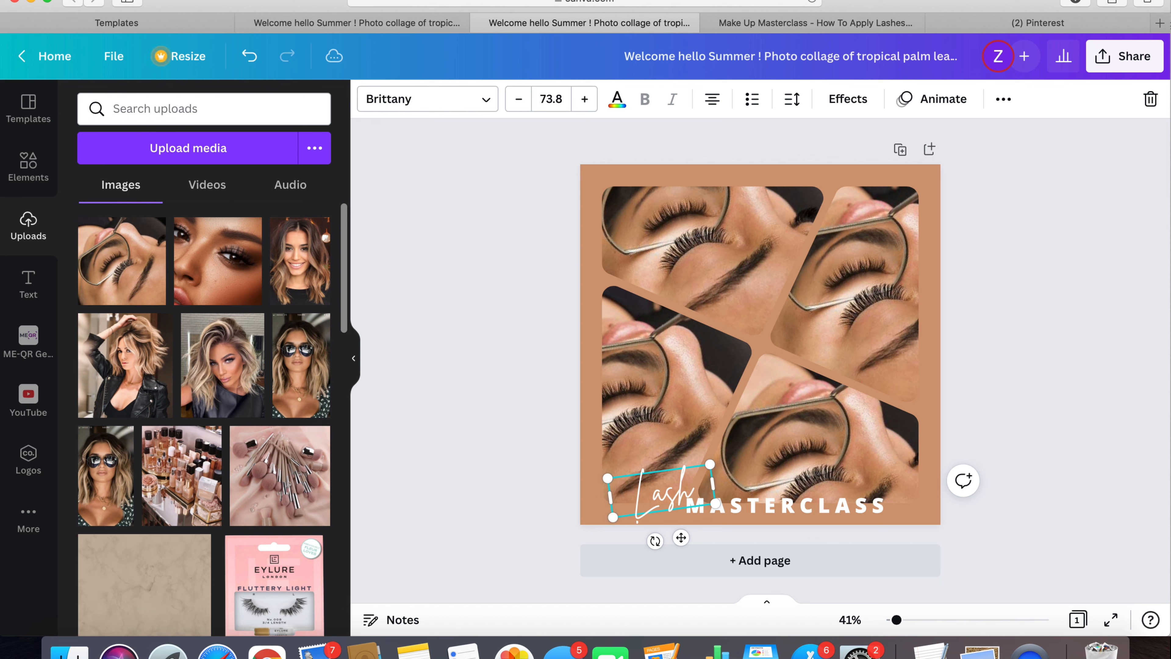
pyautogui.click(489, 301)
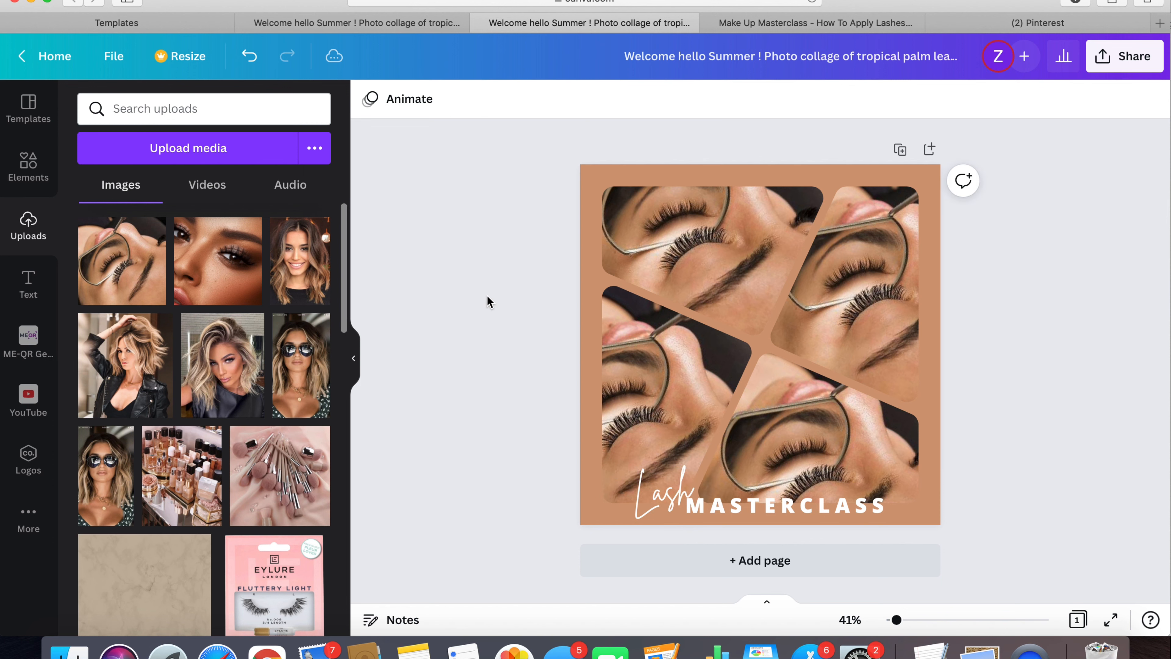
# - Recolor the MASTERCLASS text from the photo colors, comparing several swatches and settling on dark brown
pyautogui.click(779, 507)
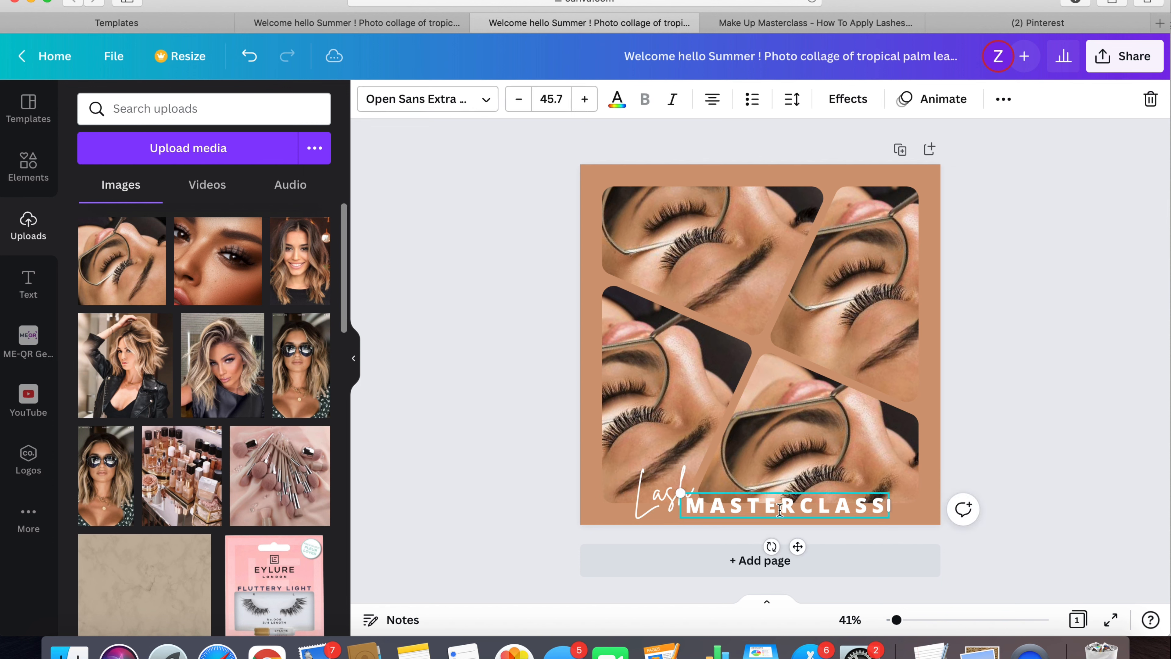
pyautogui.click(618, 99)
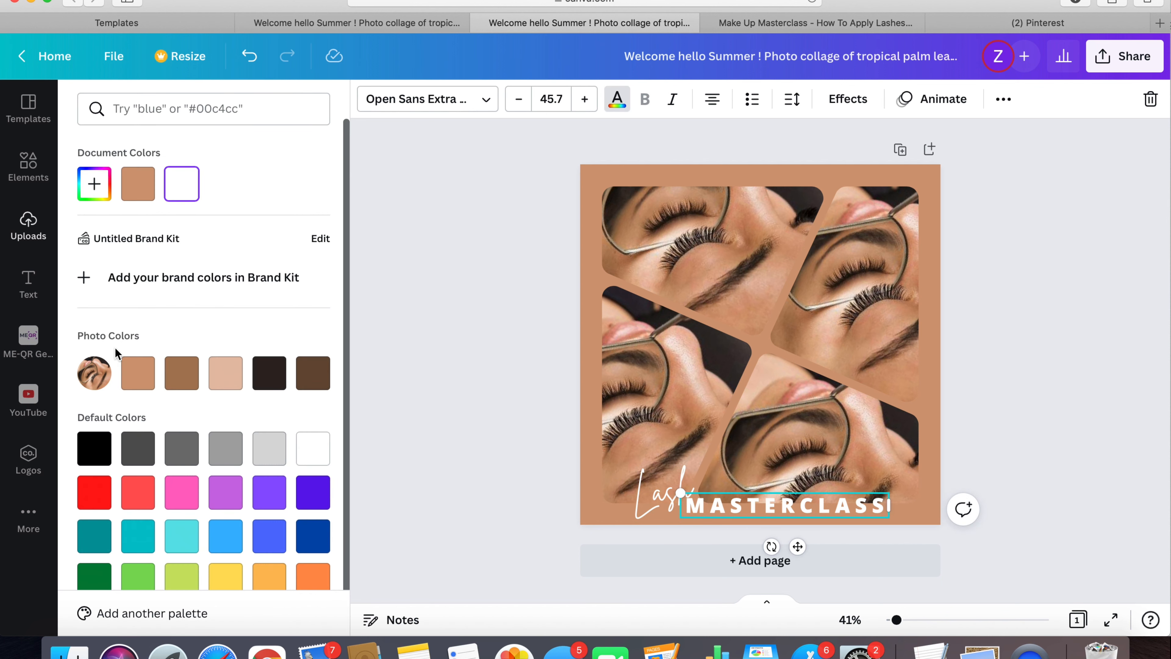
pyautogui.click(226, 374)
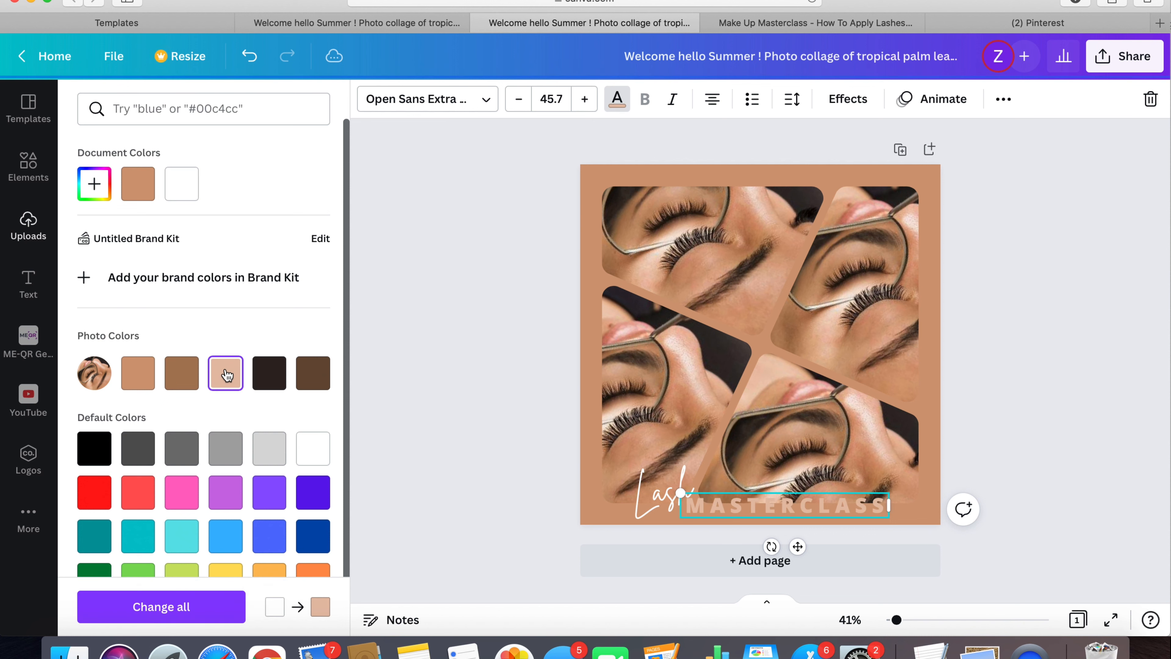
pyautogui.click(270, 374)
pyautogui.click(317, 377)
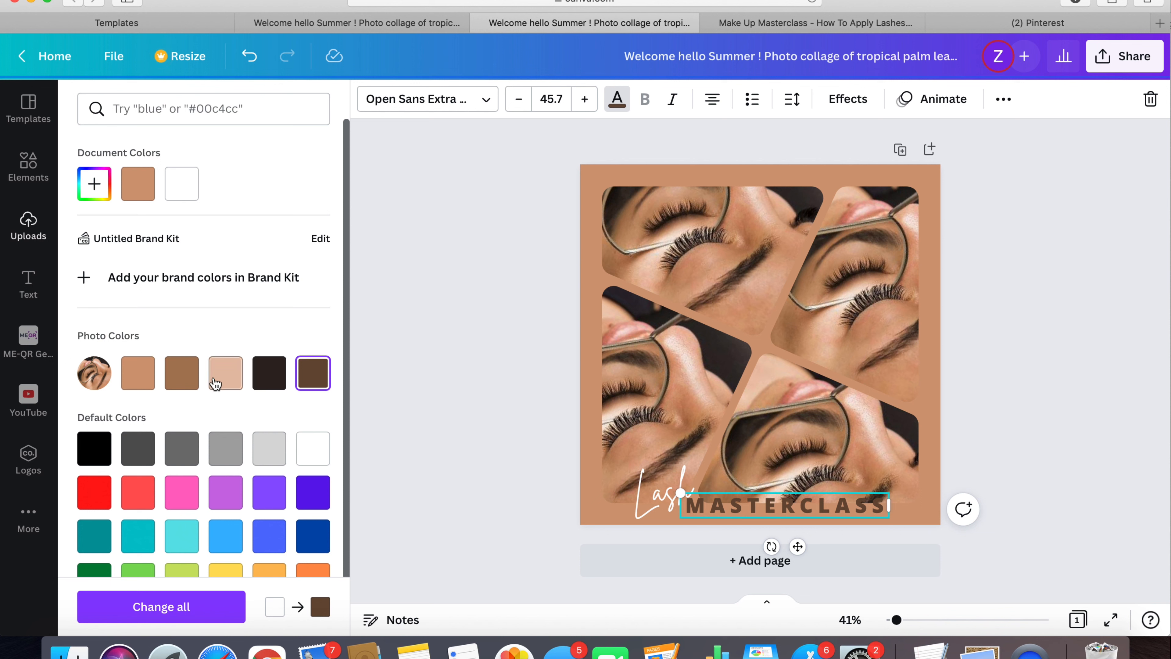
pyautogui.click(187, 374)
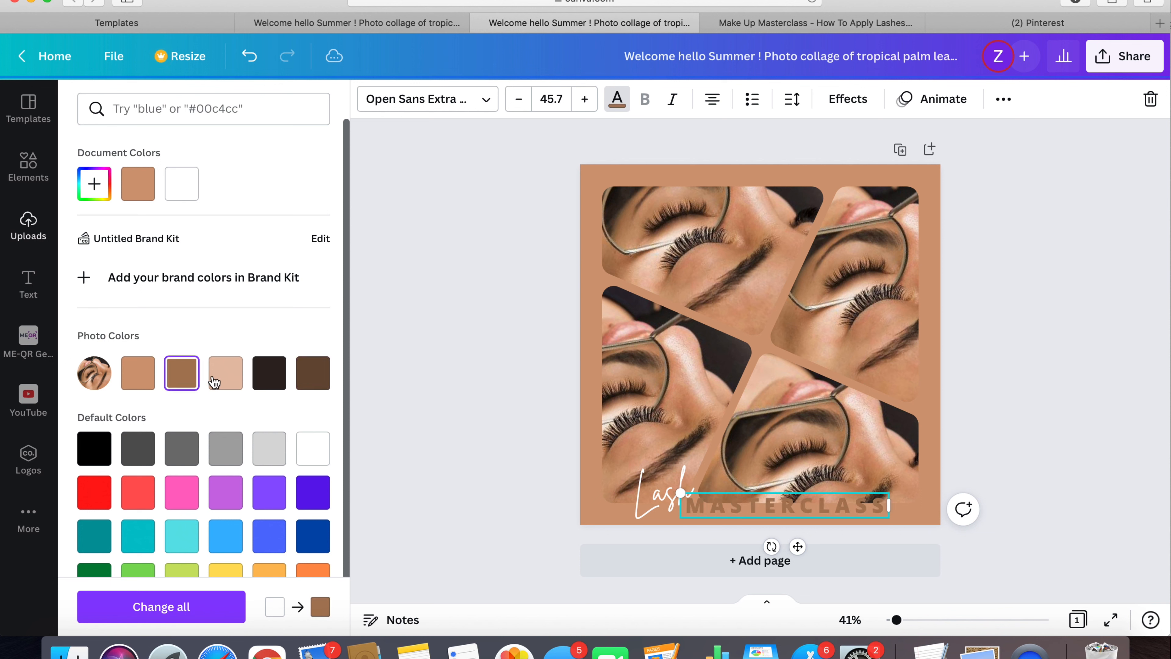
pyautogui.click(226, 377)
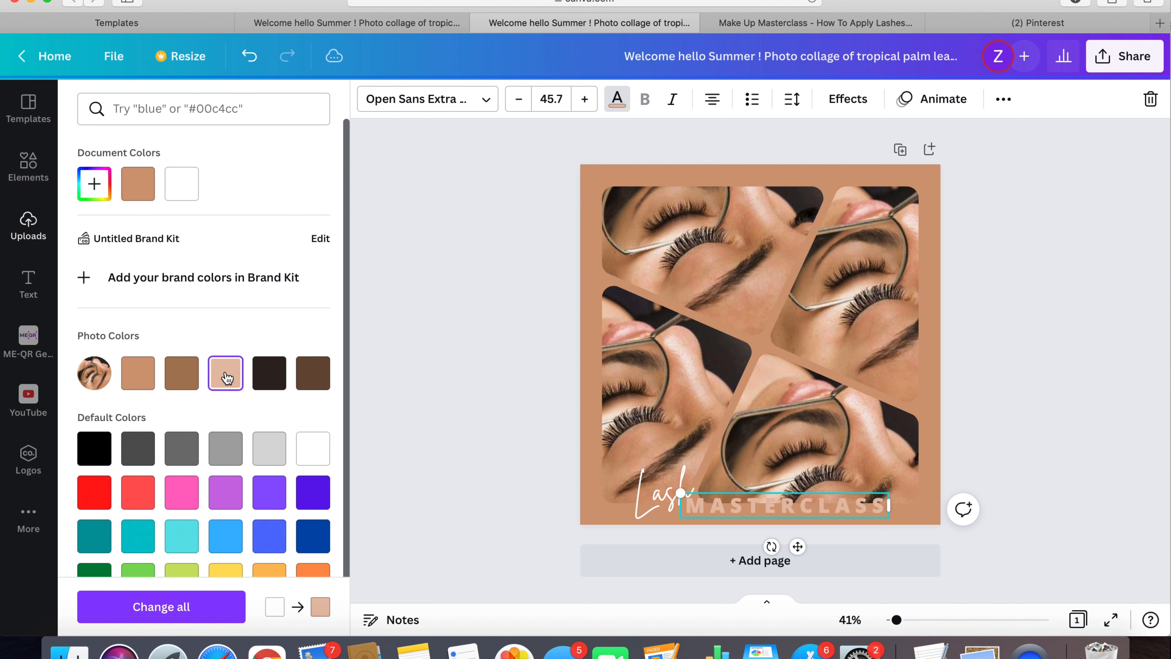
pyautogui.click(305, 371)
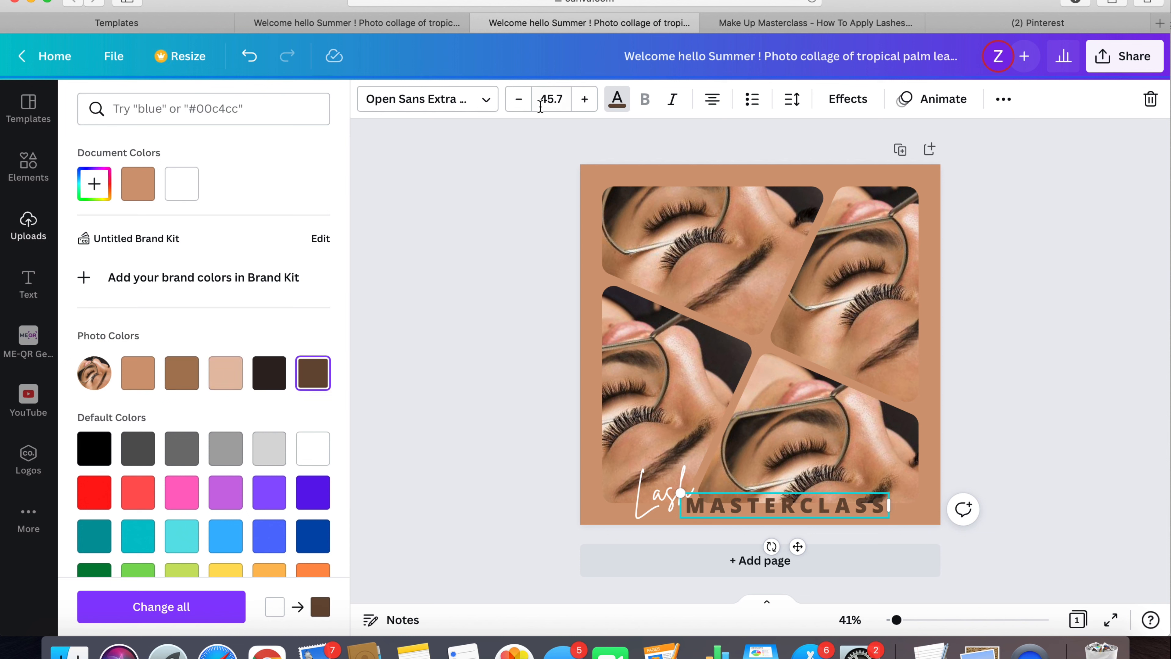
# - Reduce the MASTERCLASS font size to 39.7 and move the text onto the border strip below the photos
pyautogui.click(519, 99)
pyautogui.click(518, 99)
pyautogui.click(518, 100)
pyautogui.click(518, 99)
pyautogui.click(518, 99)
pyautogui.click(519, 99)
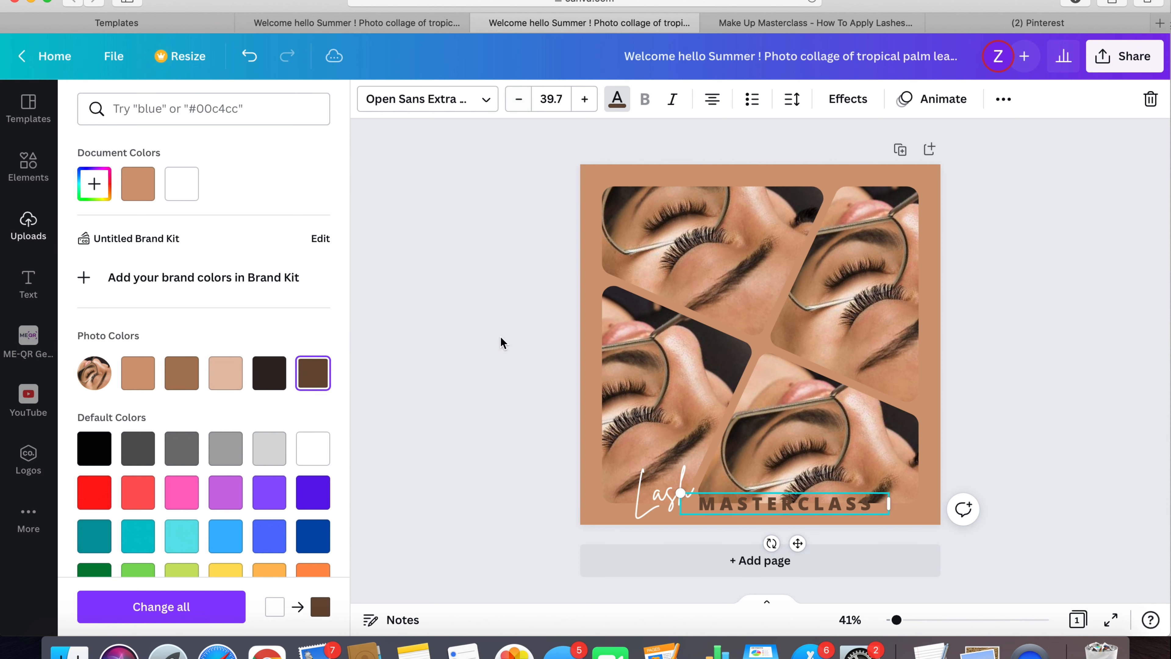
pyautogui.moveTo(798, 543); pyautogui.dragTo(790, 558)
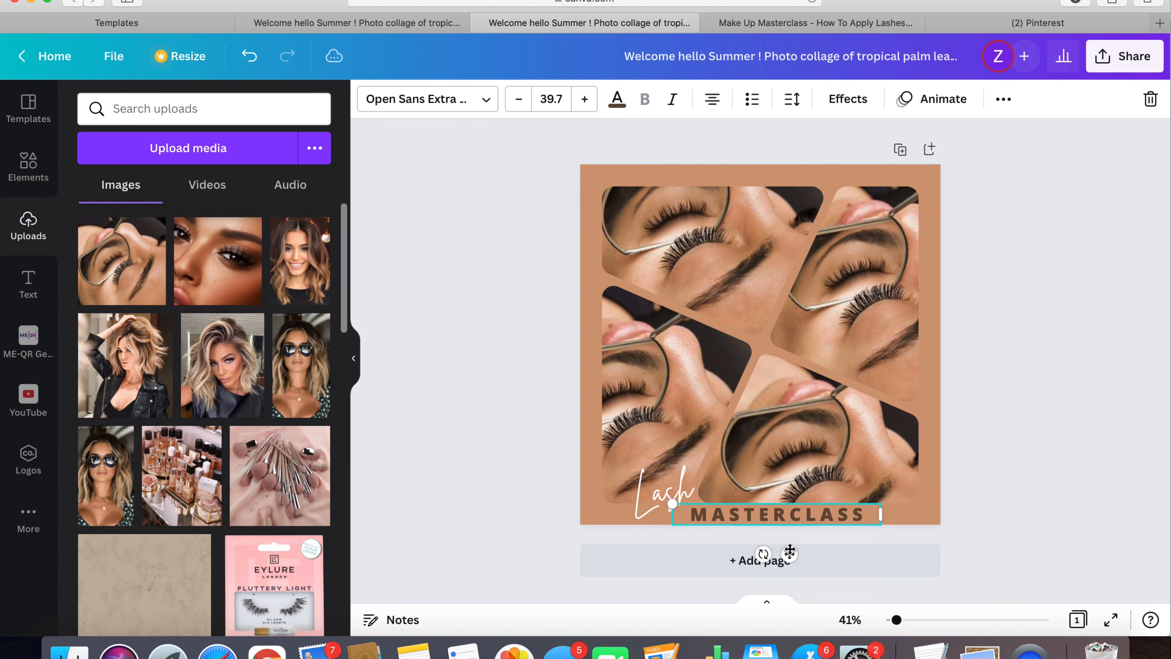
pyautogui.click(552, 387)
# - Color the Lash text the same dark brown and shift it slightly right and down toward MASTERCLASS
pyautogui.click(679, 495)
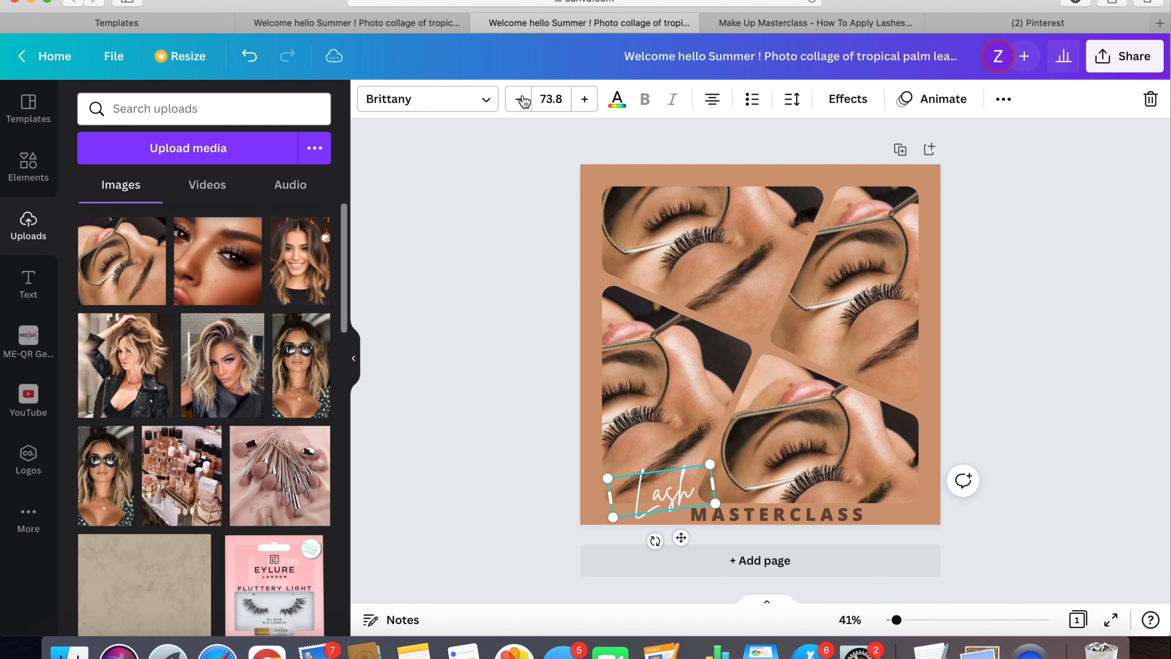
pyautogui.click(617, 99)
pyautogui.click(317, 382)
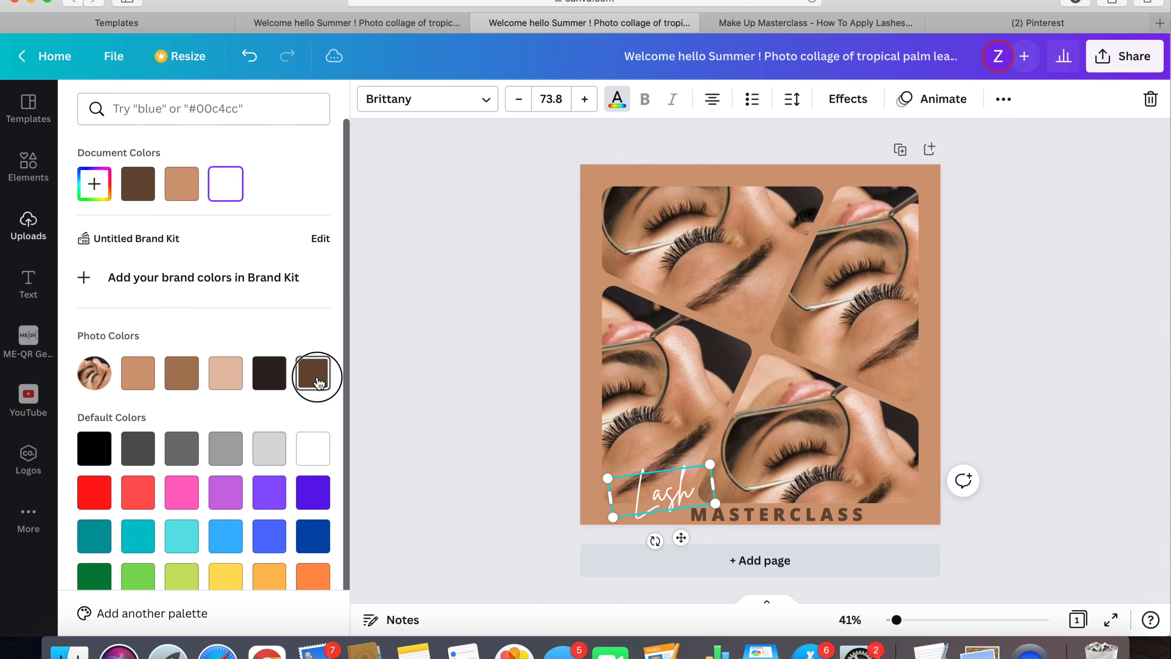
pyautogui.click(497, 384)
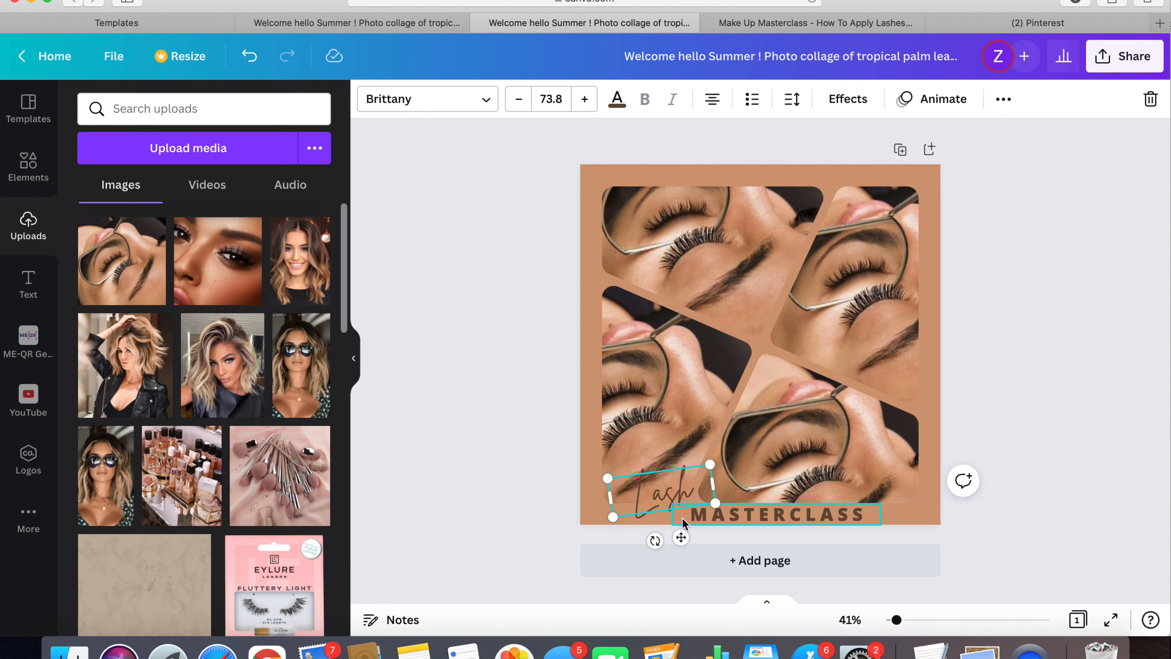
pyautogui.moveTo(681, 538); pyautogui.dragTo(692, 541)
pyautogui.click(694, 543)
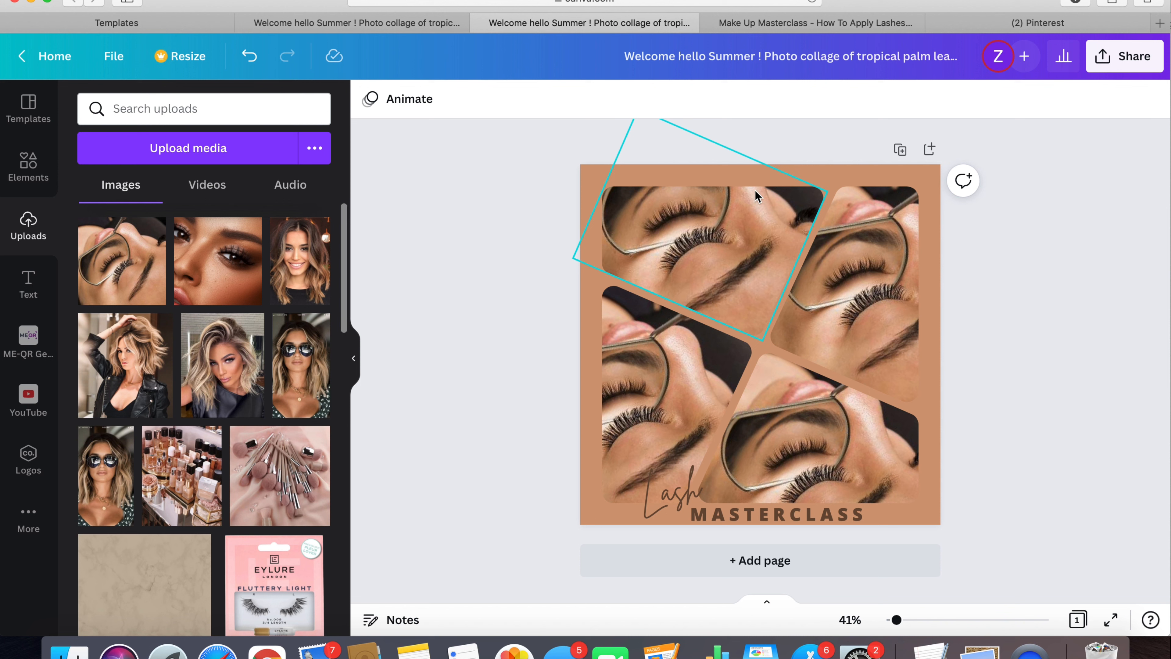
# - Download the finished design as a PNG at size 1 (1080 × 1080 px)
pyautogui.click(1027, 393)
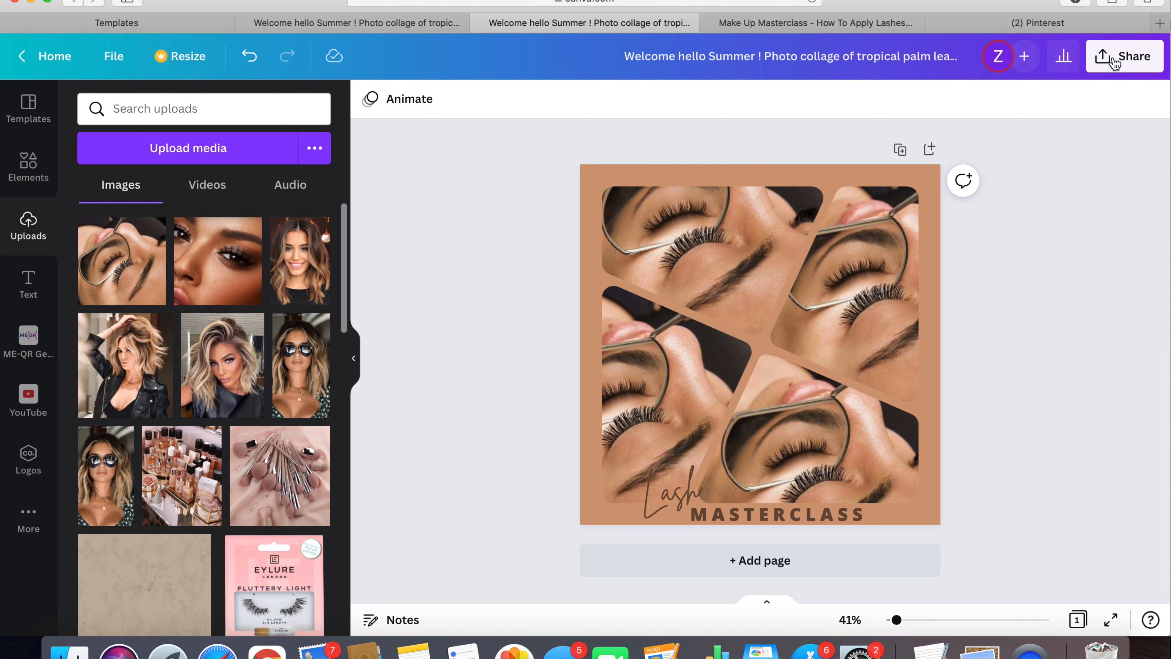
pyautogui.click(1125, 56)
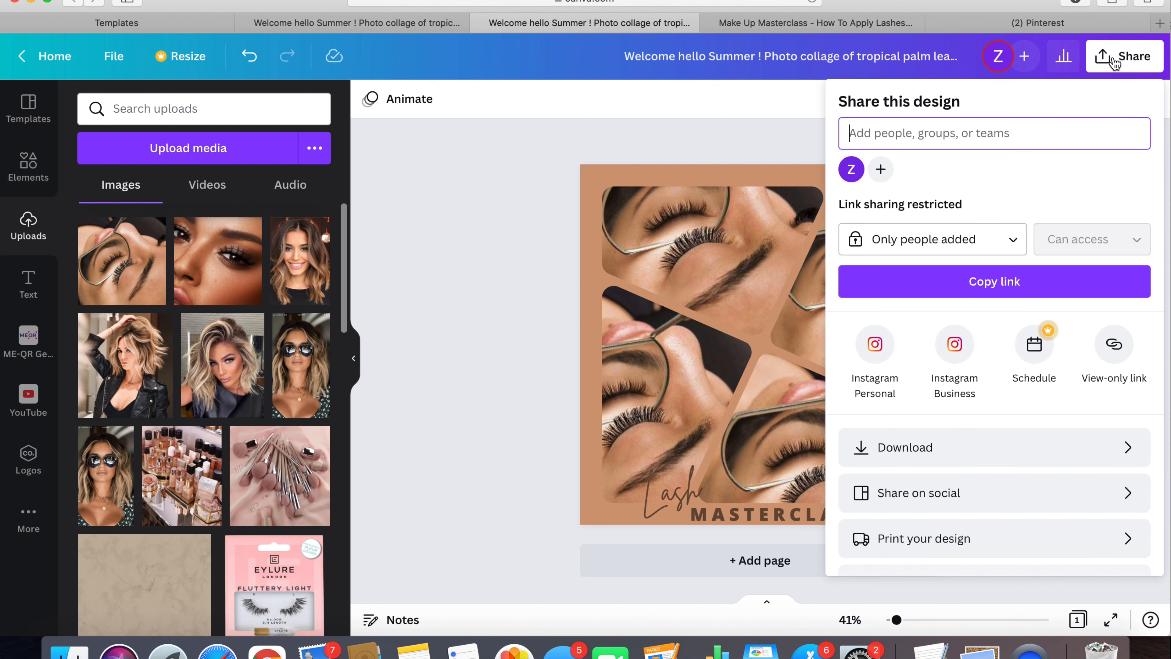
pyautogui.click(953, 448)
pyautogui.click(960, 179)
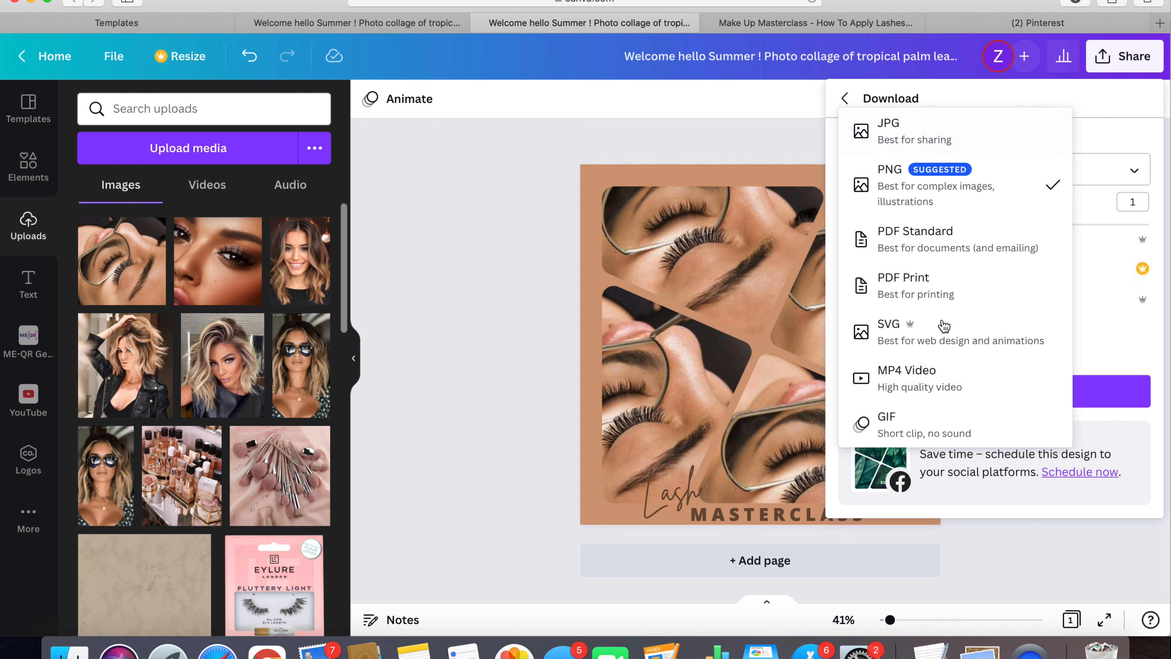
pyautogui.click(923, 185)
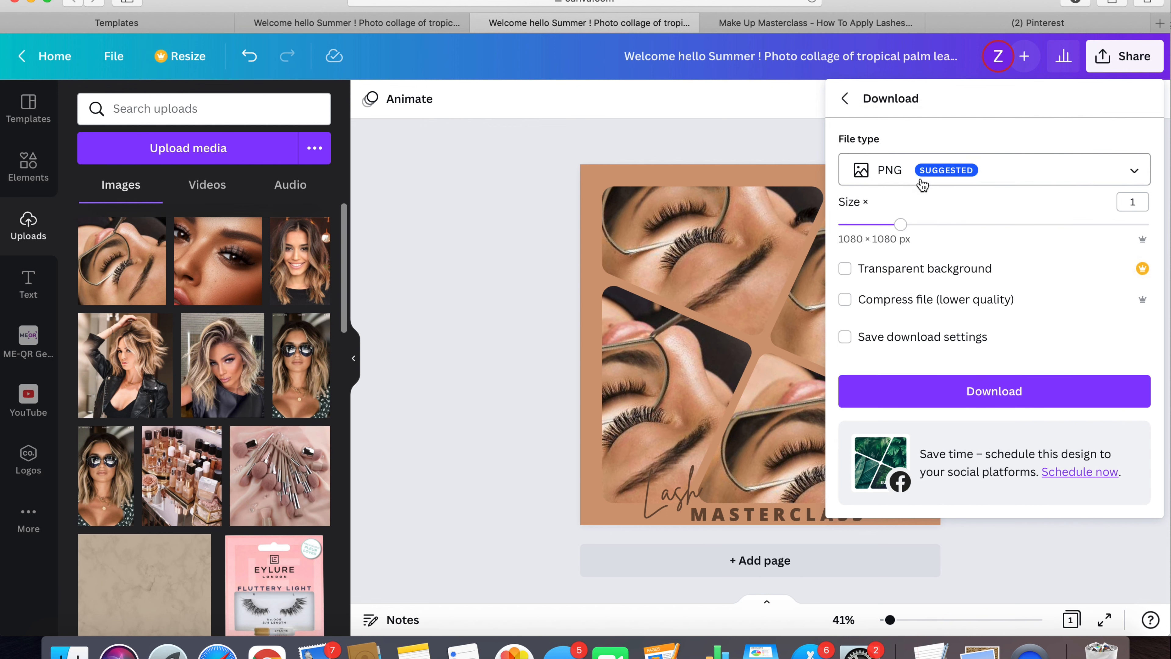
pyautogui.click(976, 391)
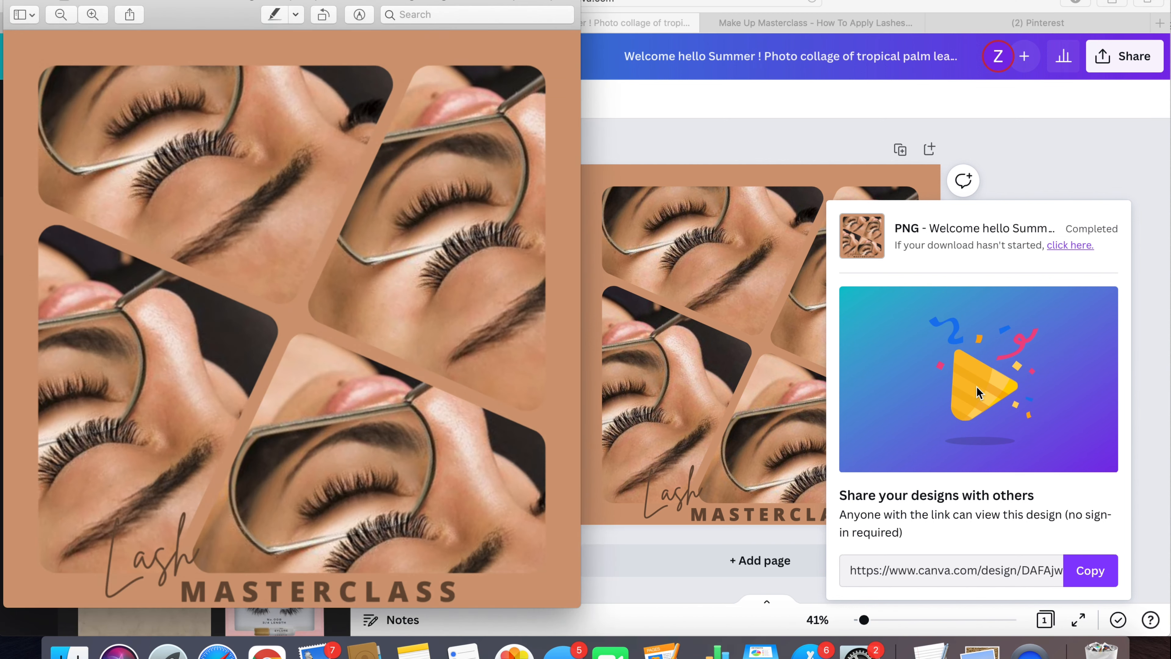
# - Rename the downloaded image as lashes masterclass in the Downloads folder and close its preview window
pyautogui.click(282, 1)
pyautogui.write('lashes masterclass')
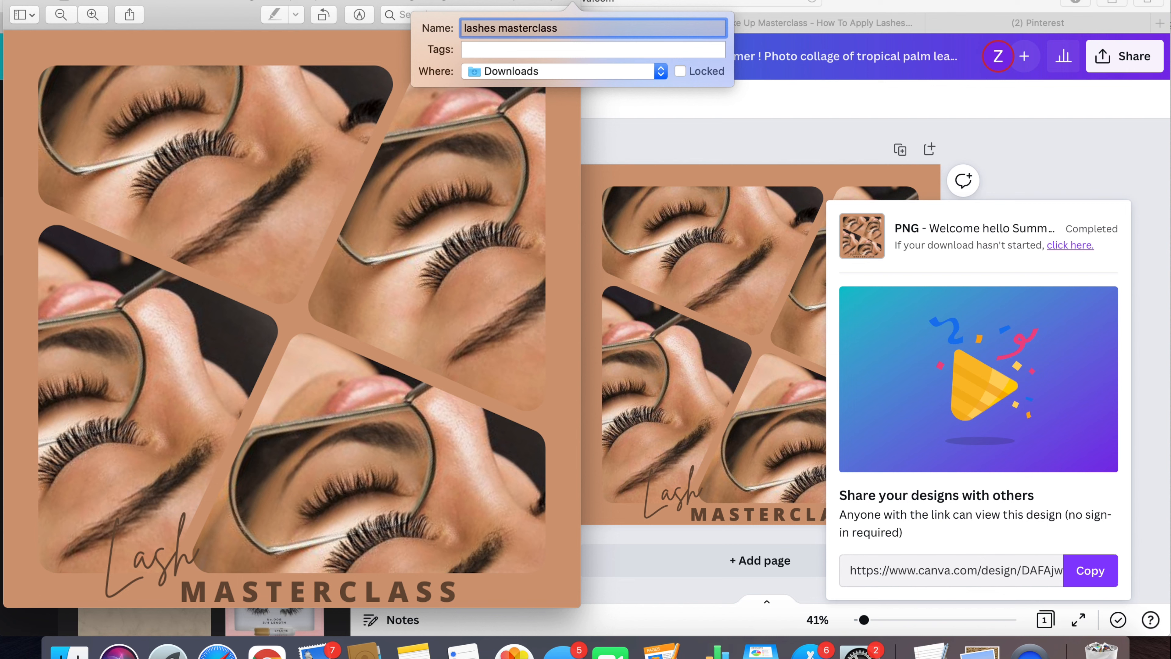
pyautogui.press('Return')
pyautogui.click(14, 1)
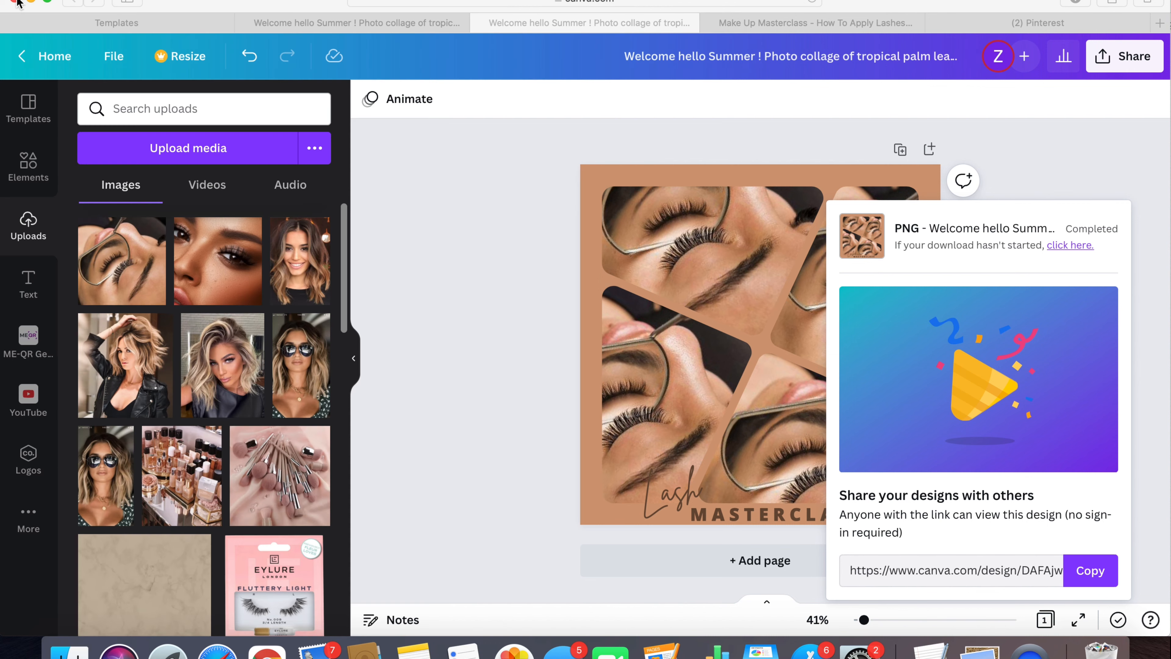
# - Switch to the Squarespace site and open the event settings of Make Up Masterclass - How To Apply Lashes for editing
pyautogui.click(777, 27)
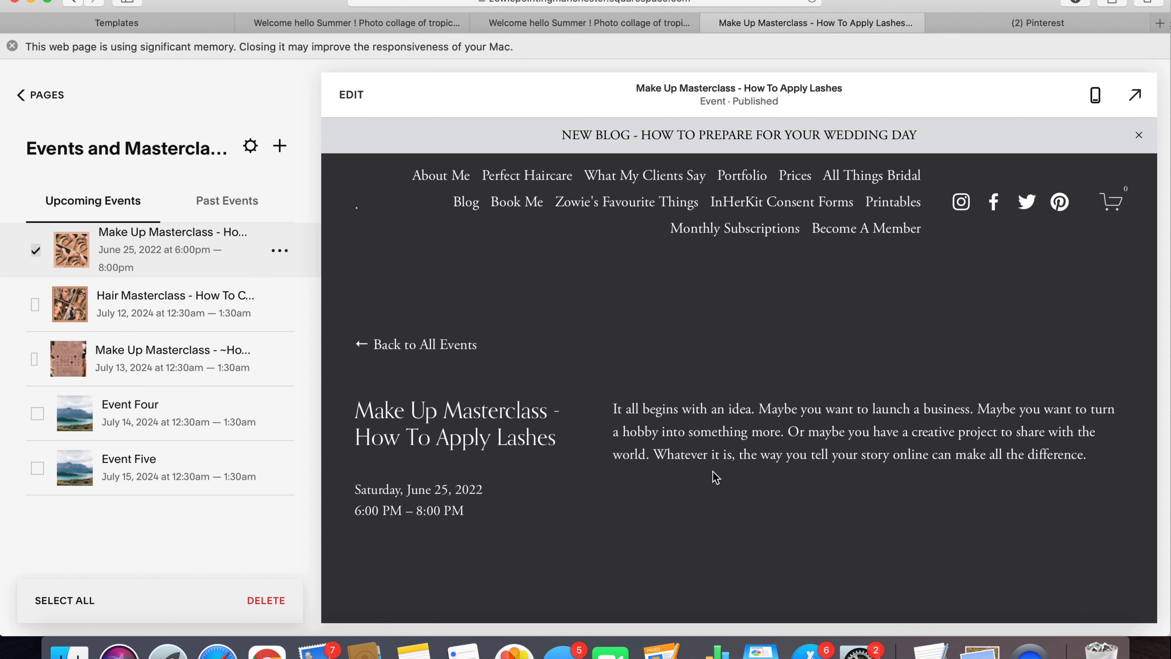
pyautogui.scroll(-4, 714, 466)
pyautogui.scroll(4, 713, 463)
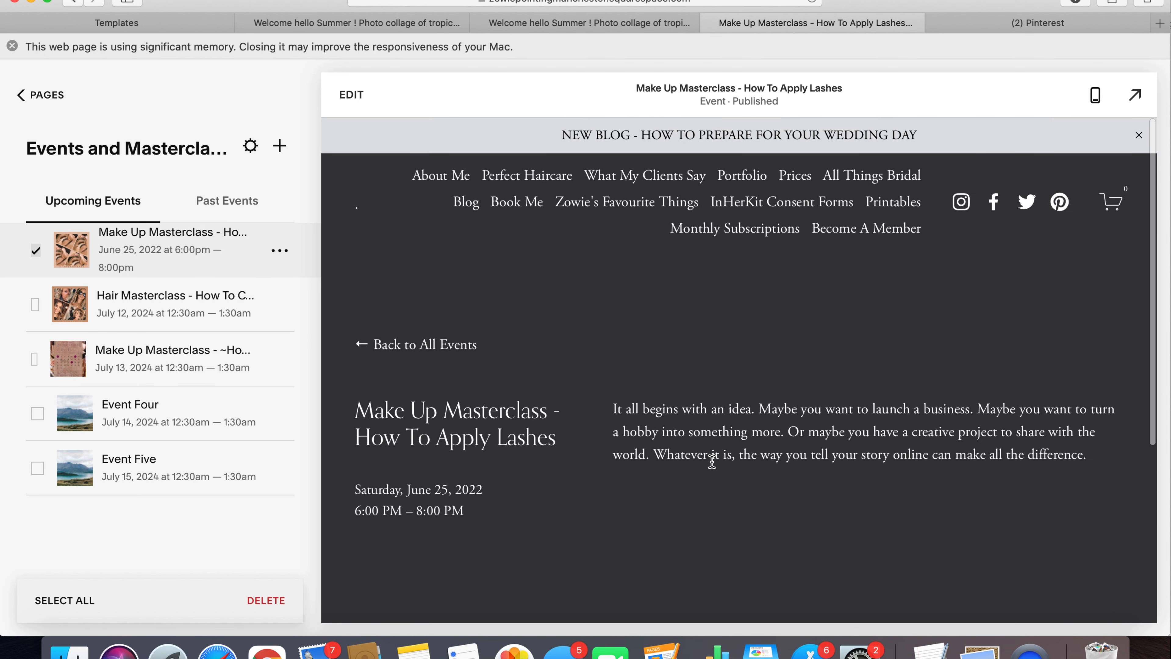
pyautogui.scroll(-6, 712, 463)
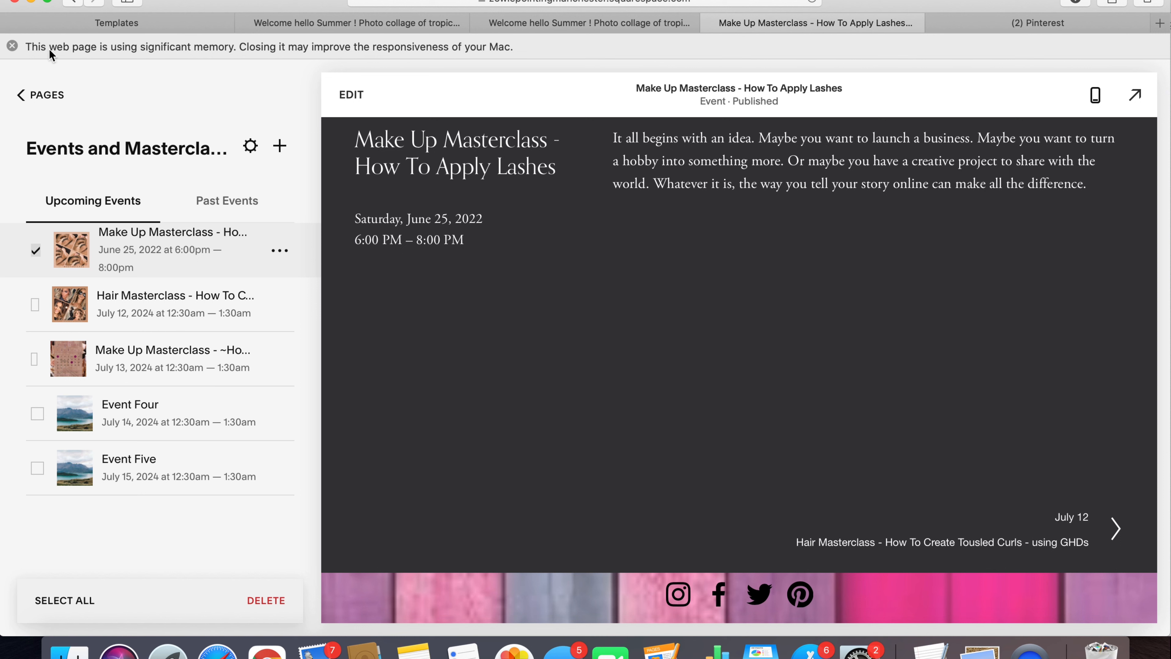
pyautogui.click(352, 96)
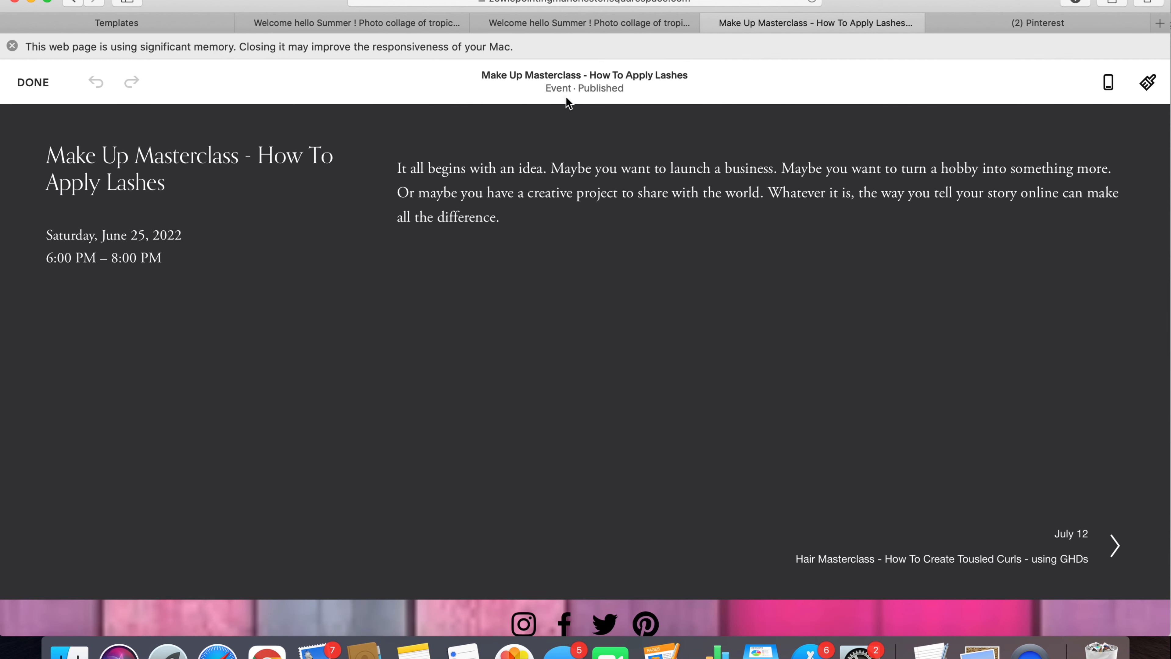
pyautogui.click(589, 84)
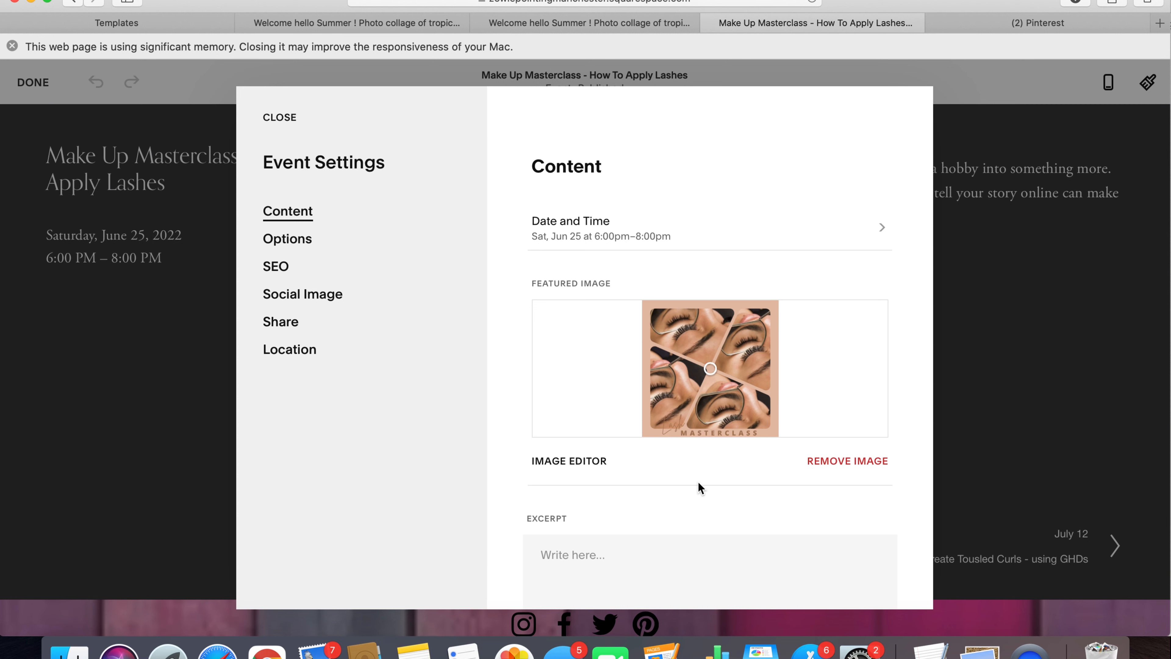
# - Replace the event's featured image with the lash masterclass picture from Recents, save the settings and finish editing
pyautogui.click(848, 462)
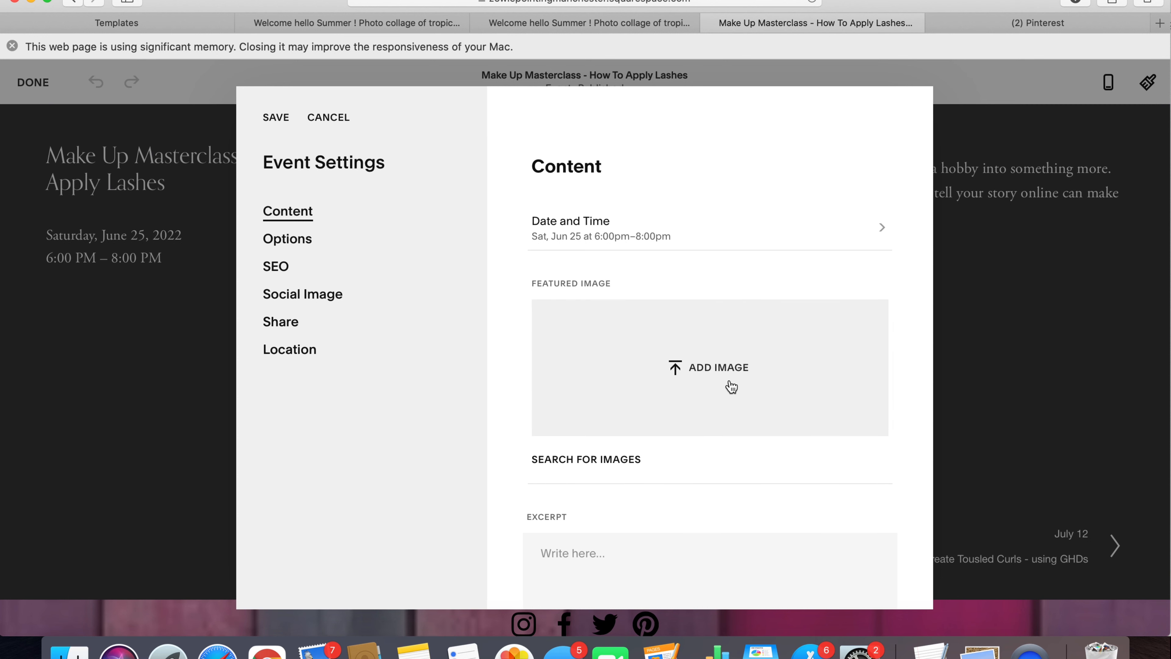
pyautogui.click(713, 376)
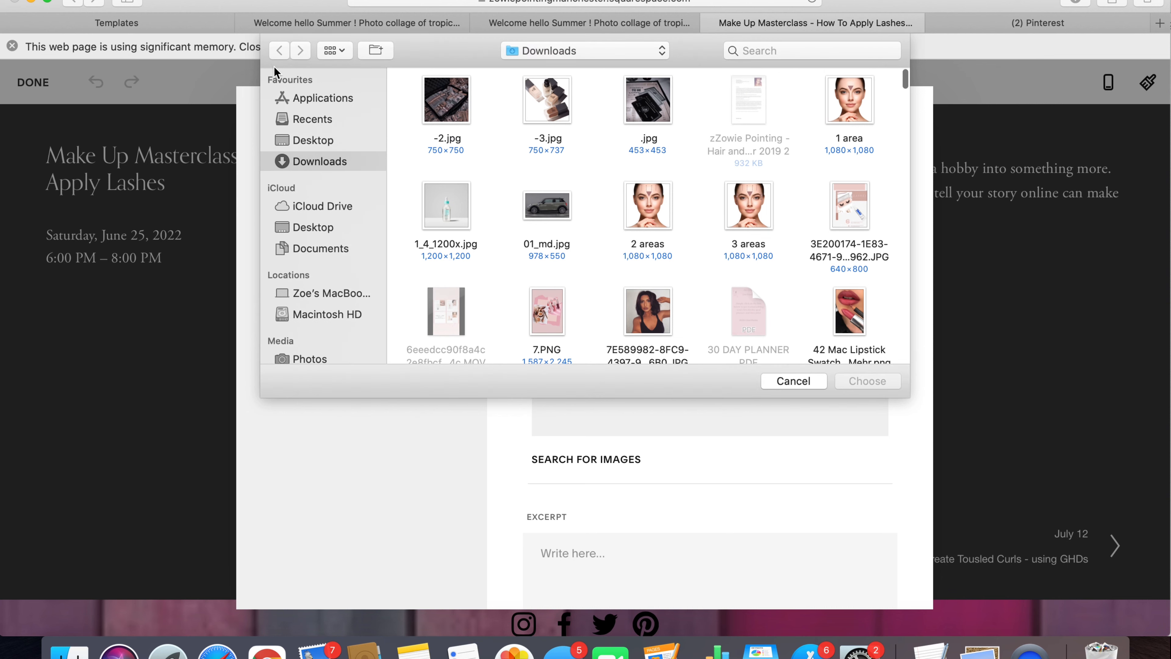
pyautogui.click(314, 124)
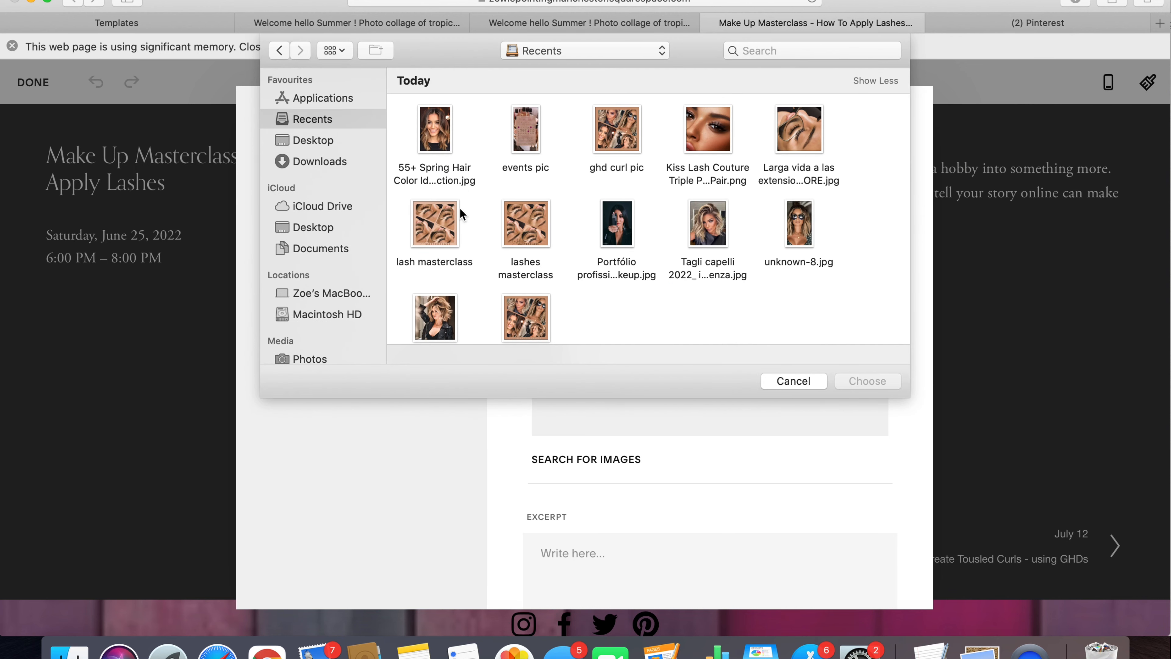
pyautogui.doubleClick(444, 224)
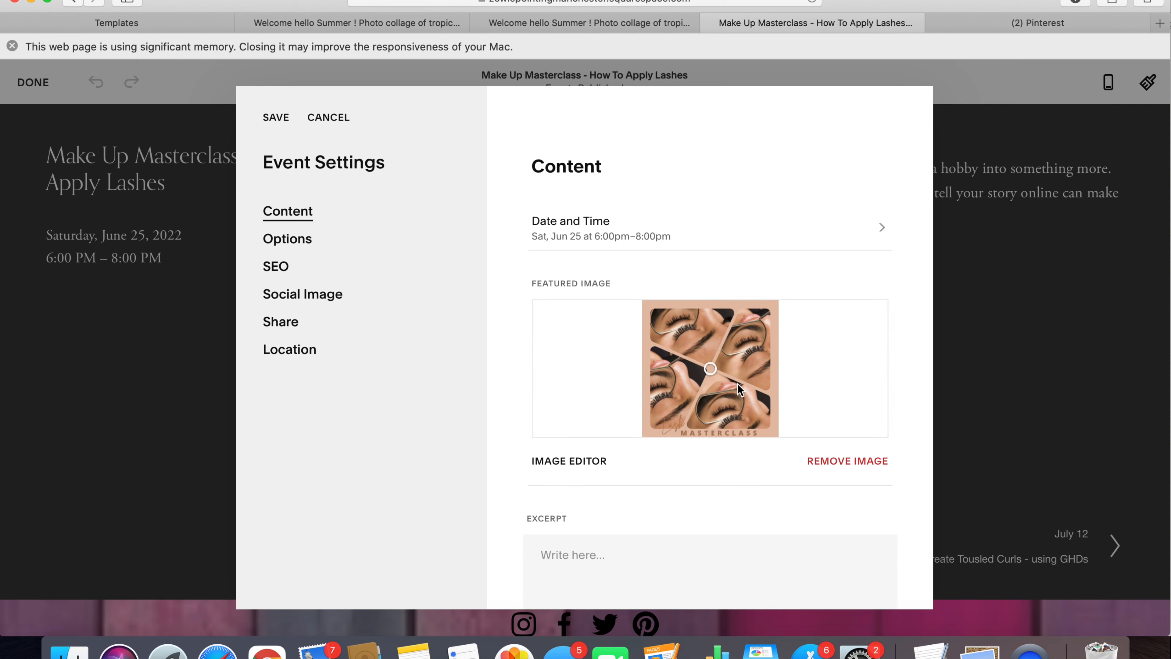
pyautogui.click(277, 119)
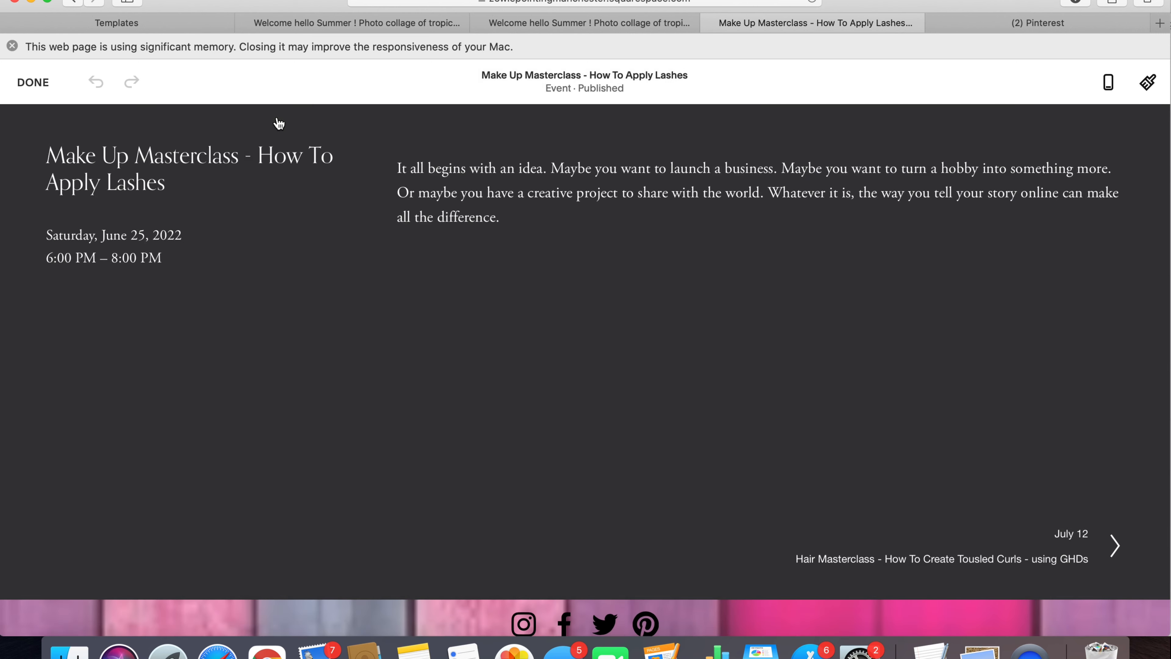
pyautogui.click(31, 83)
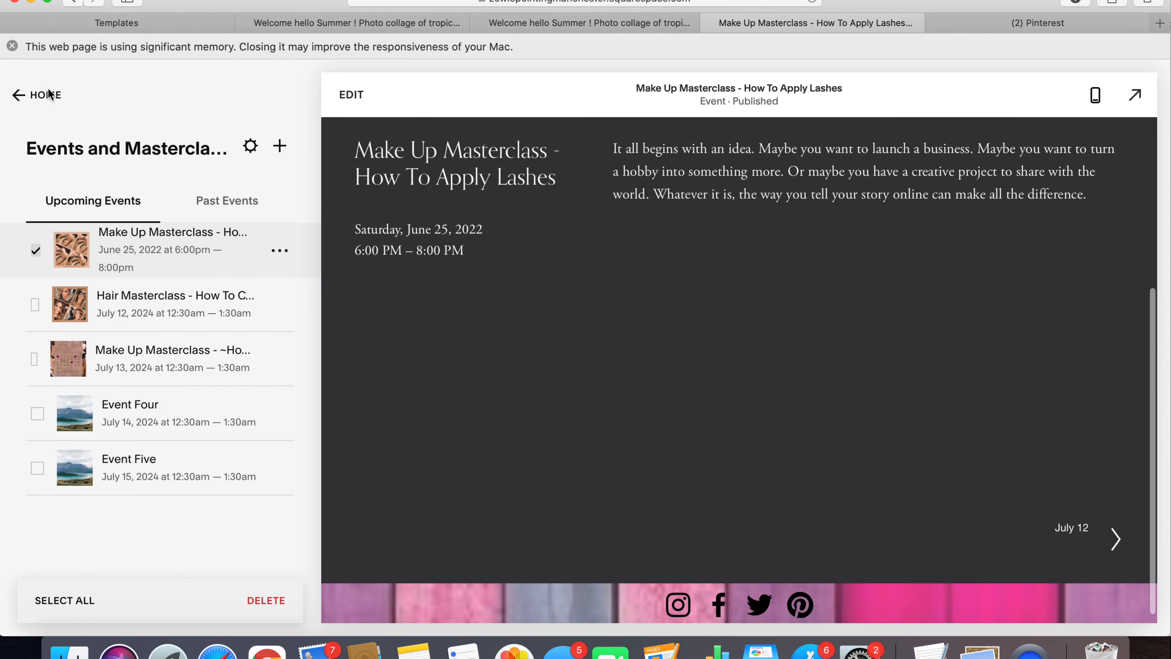
# - Open the Events and Masterclasses page and check how the lash and hair masterclass images look in the event list
pyautogui.click(47, 94)
pyautogui.scroll(-20, 208, 572)
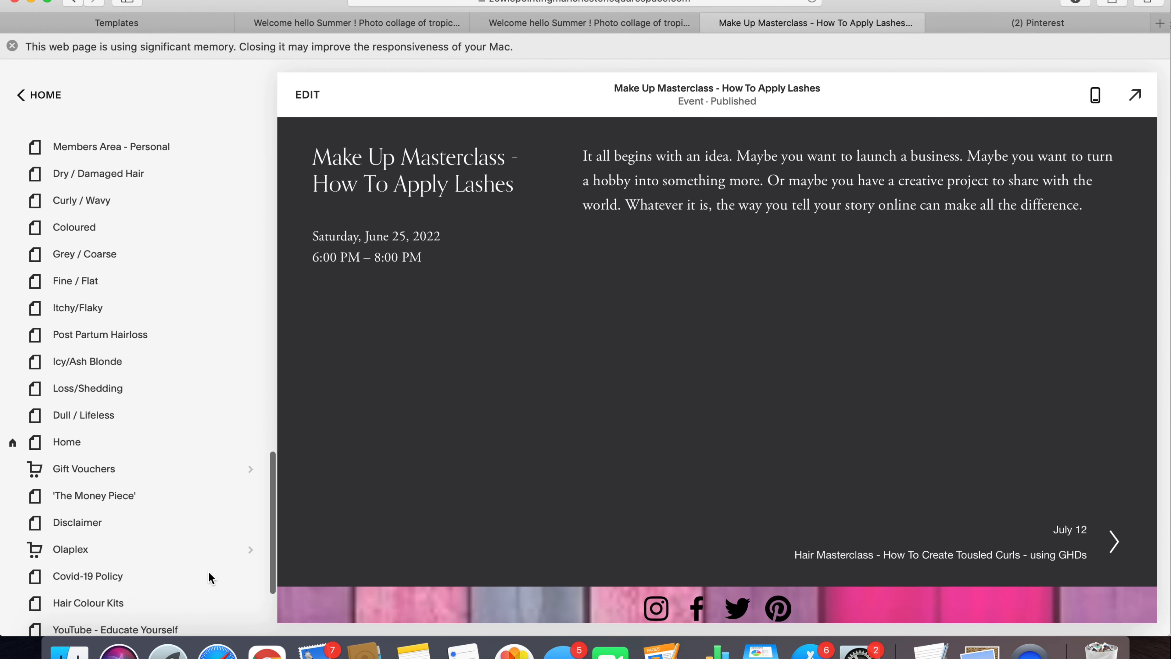
pyautogui.click(119, 515)
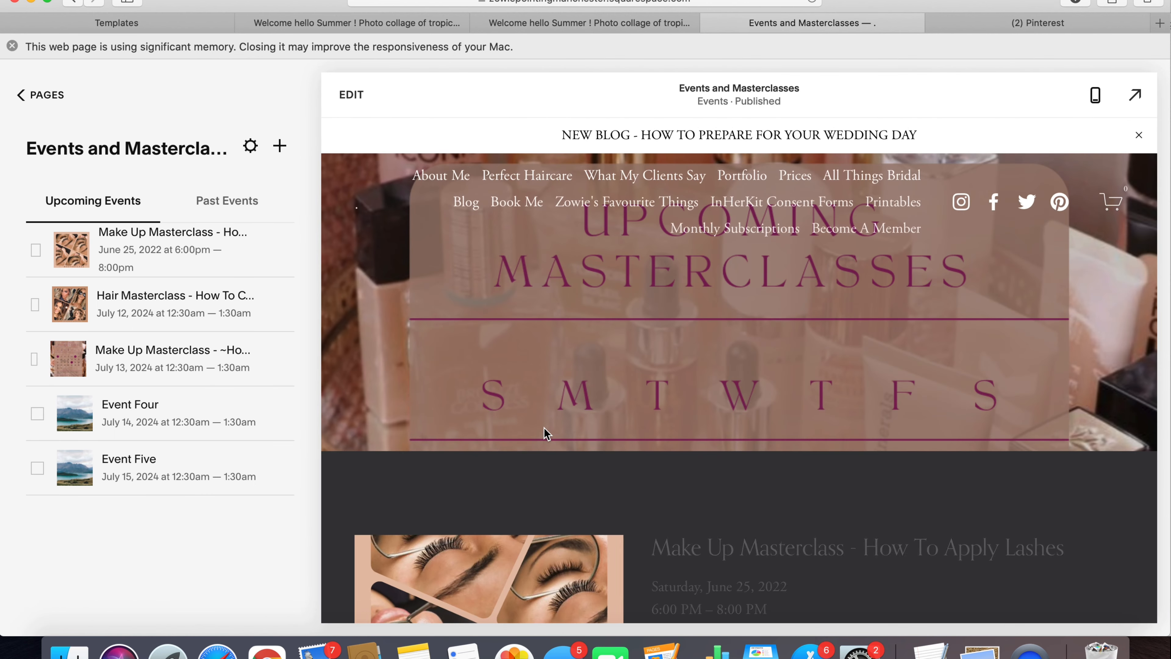
pyautogui.scroll(-3, 544, 431)
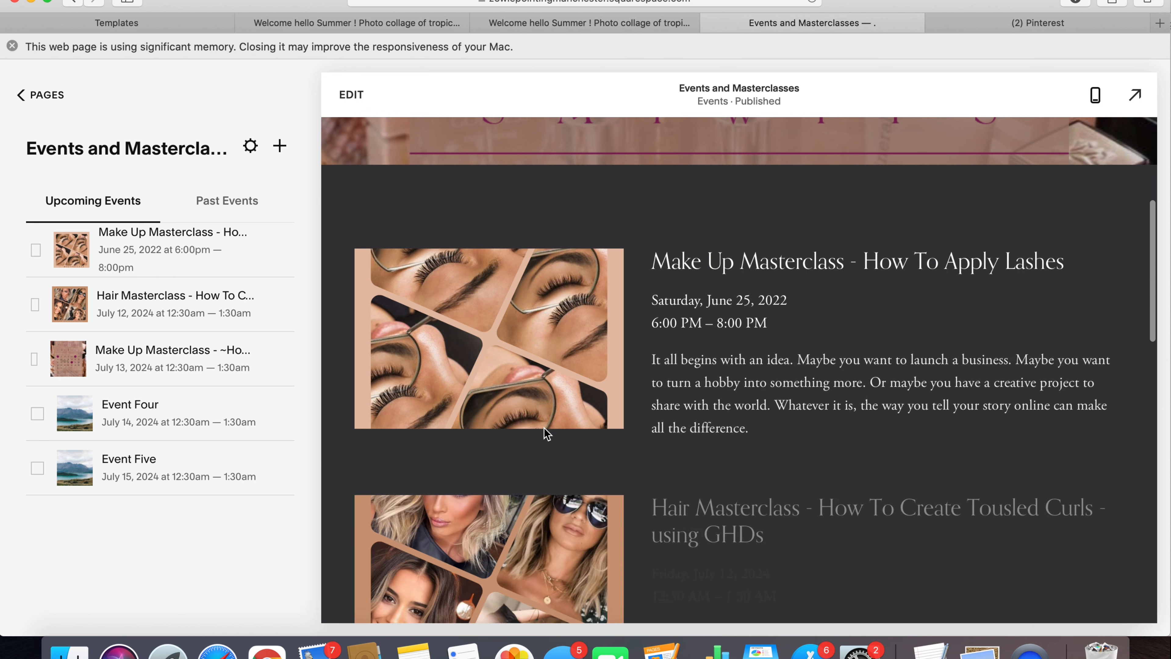
pyautogui.scroll(-3, 544, 428)
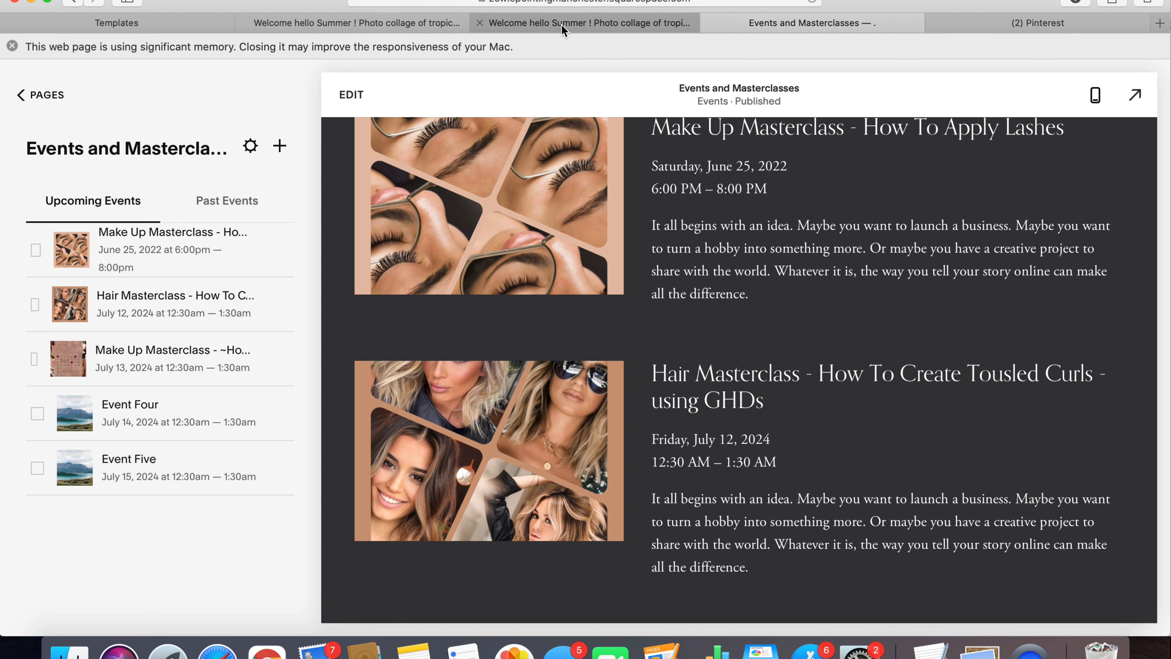
# - Switch back to Canva, go to its home page and open the pink 30 Day Goal Planning design with the heart grid from the recent designs
pyautogui.click(348, 25)
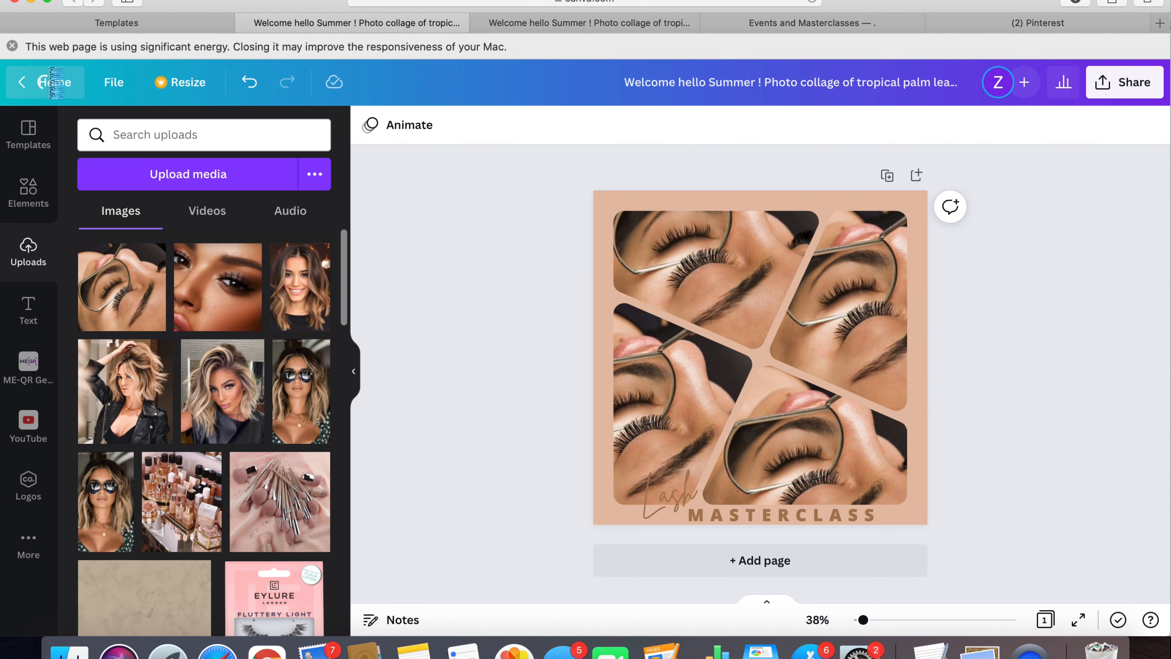
pyautogui.click(54, 82)
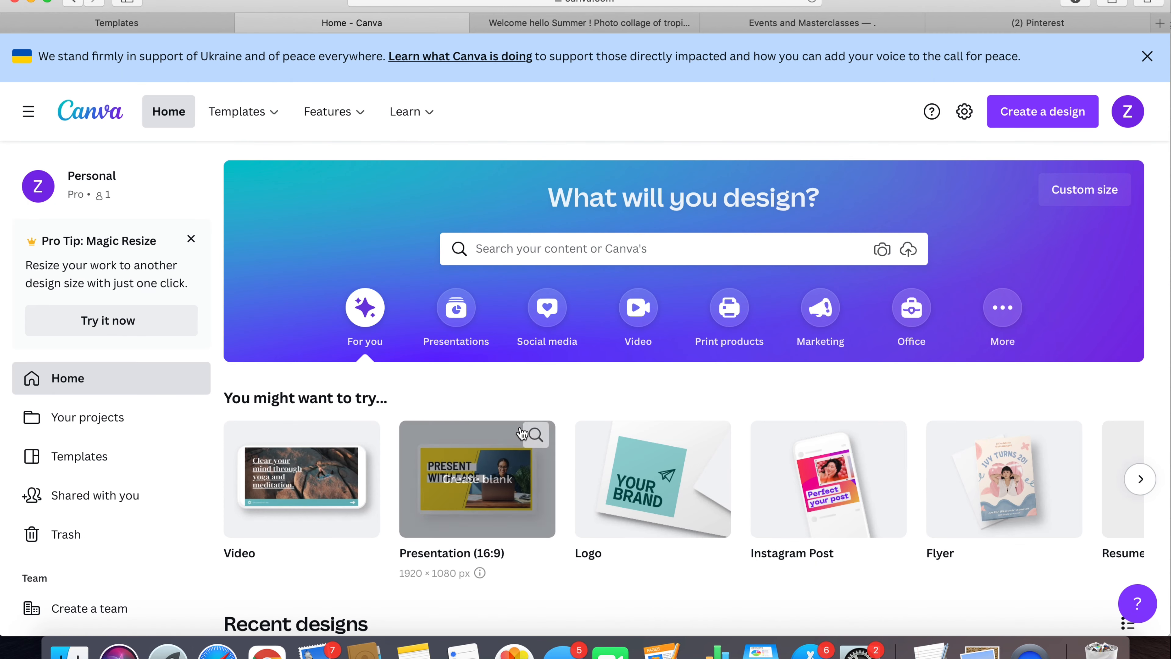
pyautogui.scroll(-8, 522, 433)
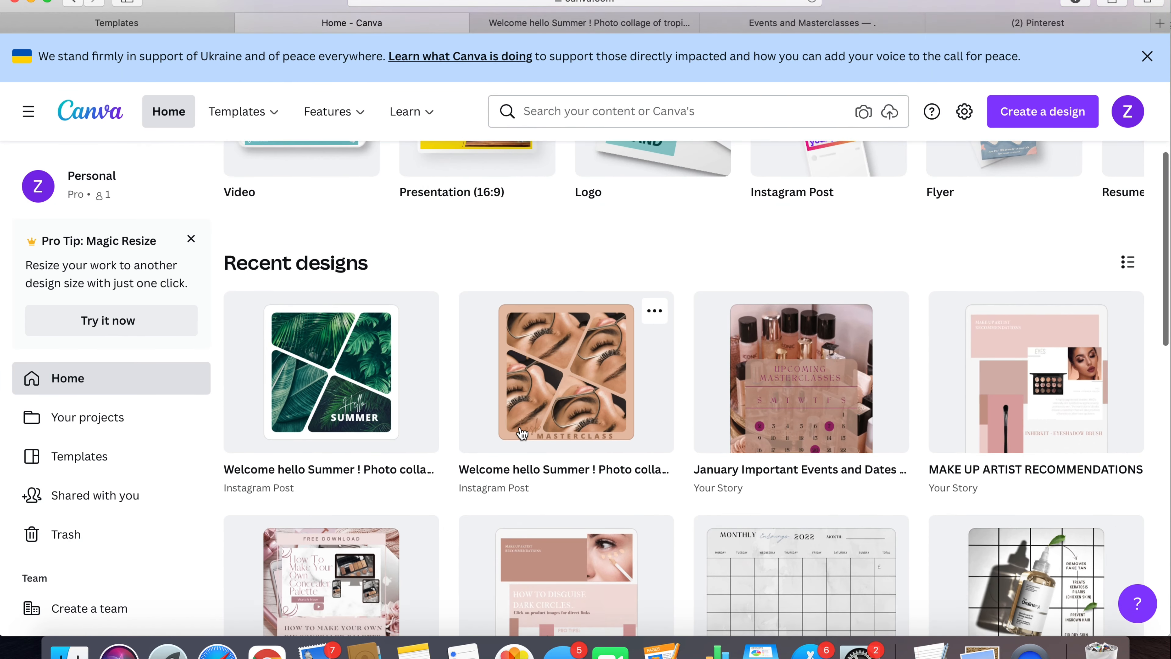
pyautogui.scroll(-2, 521, 434)
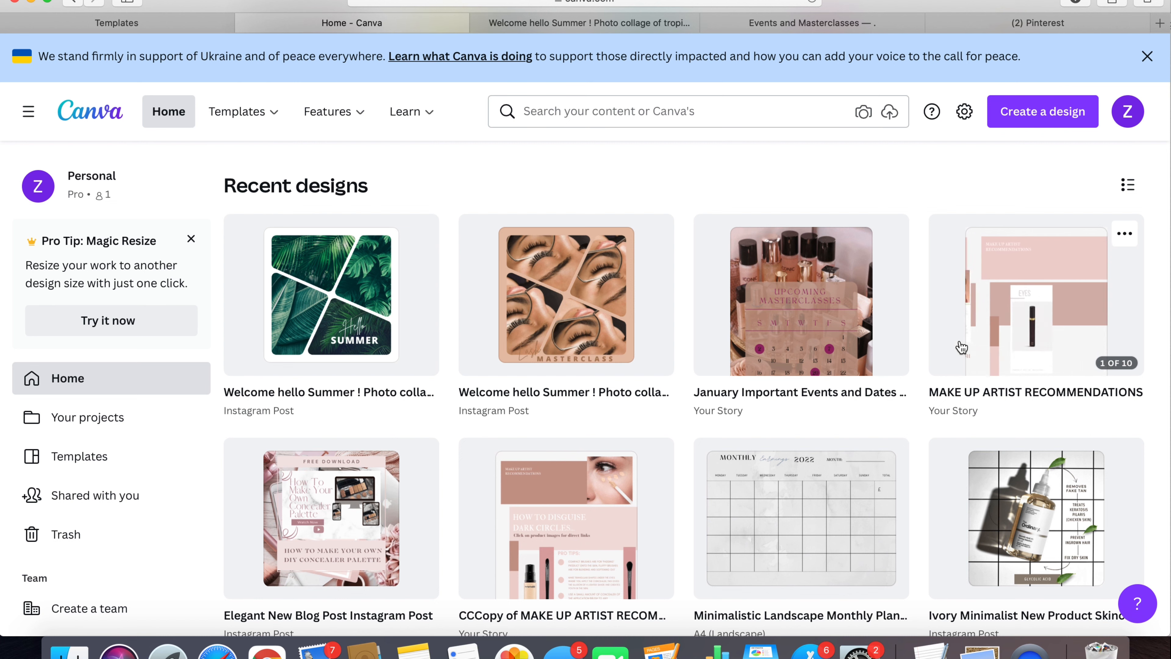
pyautogui.scroll(-4, 658, 414)
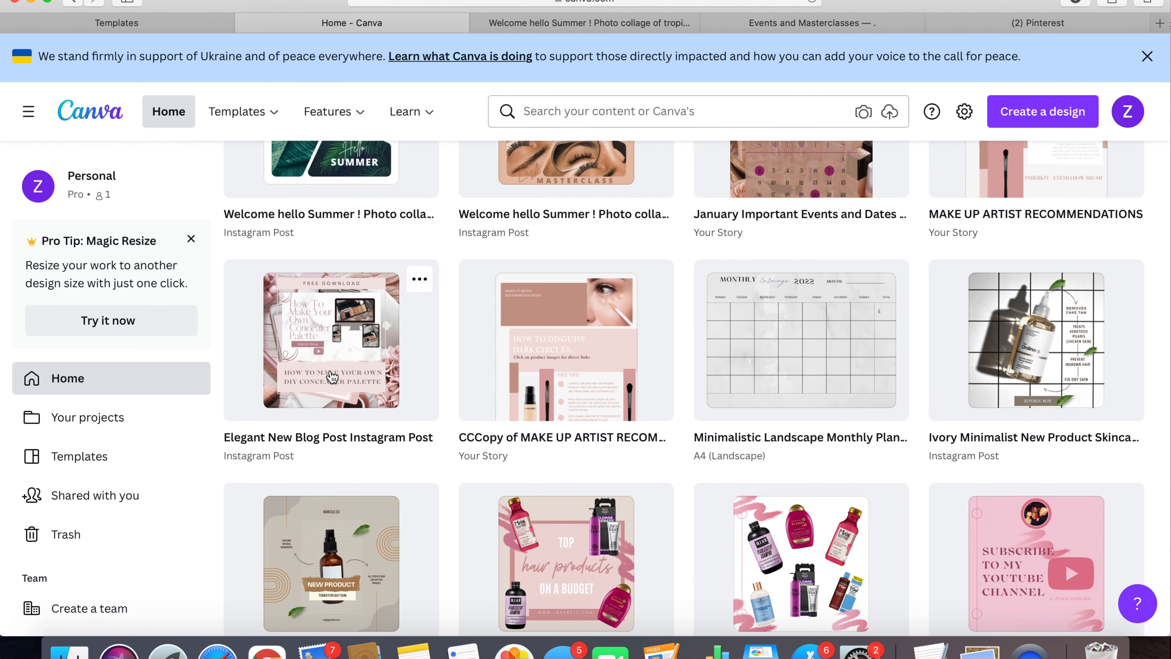
pyautogui.scroll(-3, 458, 410)
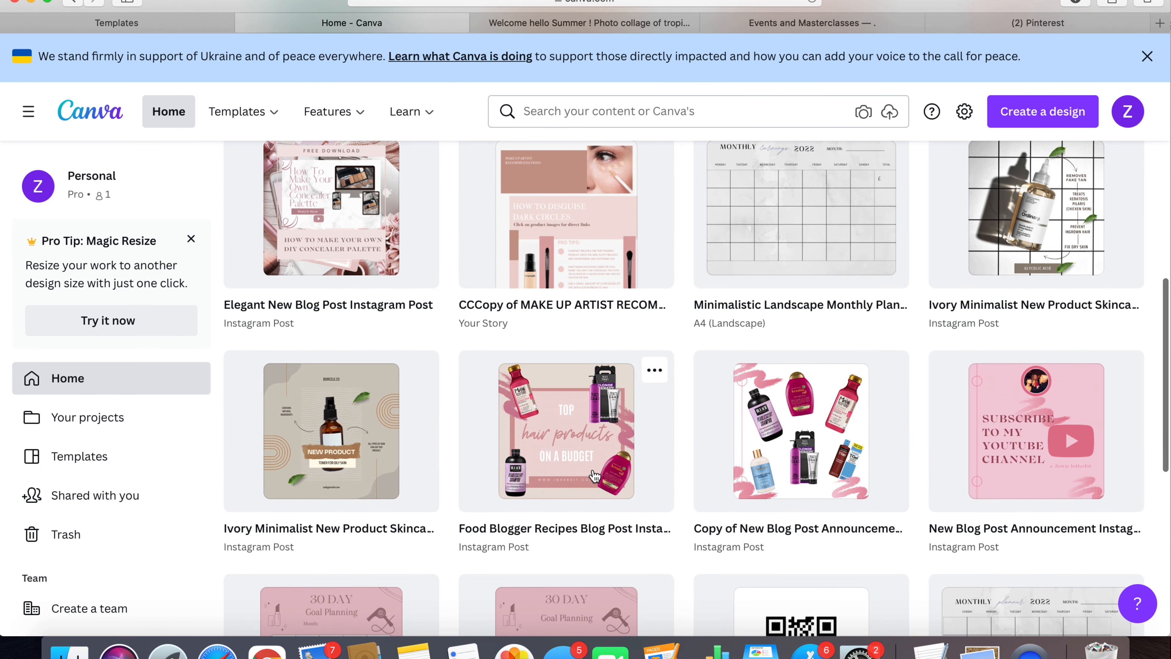
pyautogui.scroll(-4, 595, 475)
pyautogui.scroll(-2, 595, 476)
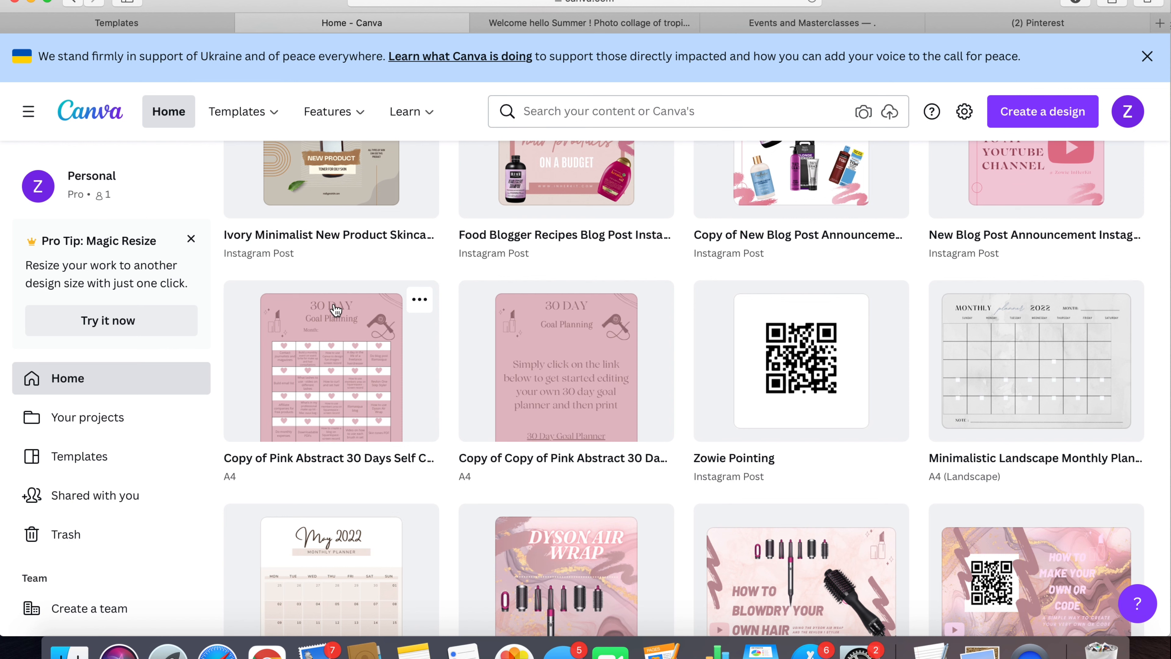
pyautogui.click(335, 366)
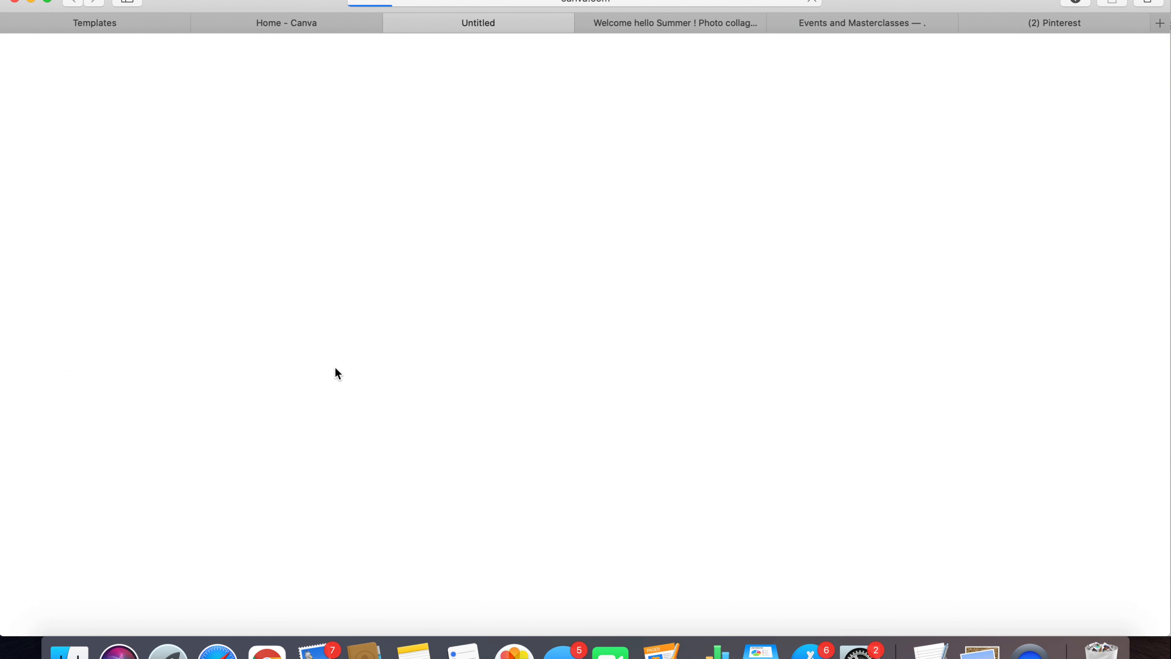